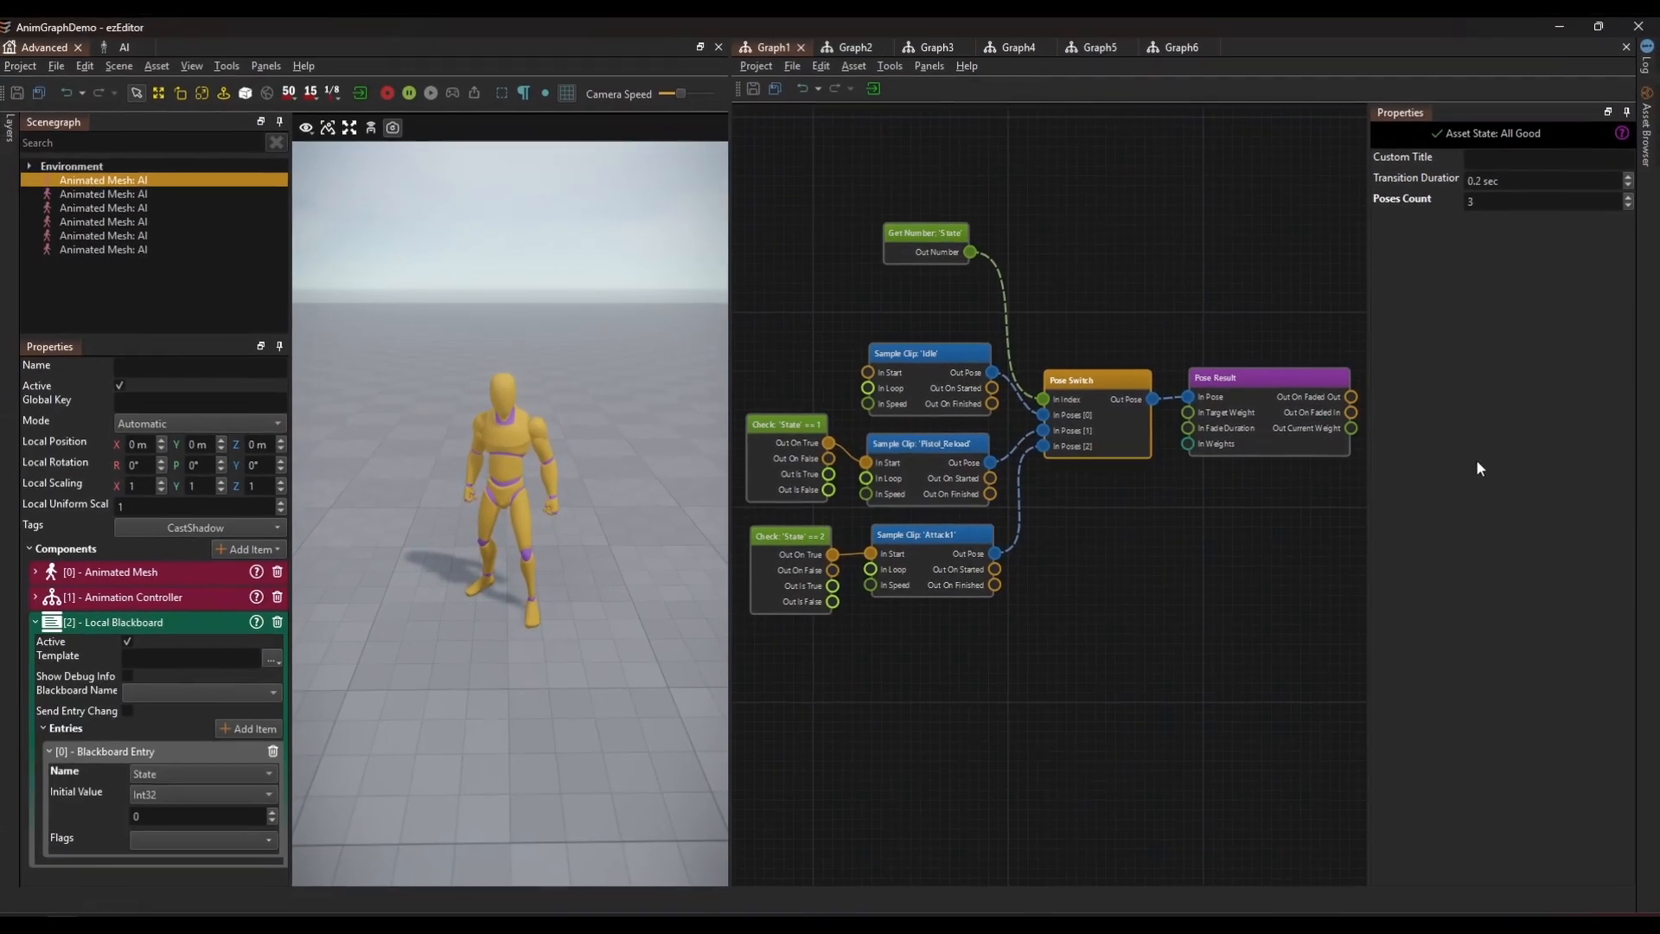
- Preview the Graph1 pose switch by setting the first mesh's State initial value to 1 and to 2
left_click(215, 811)
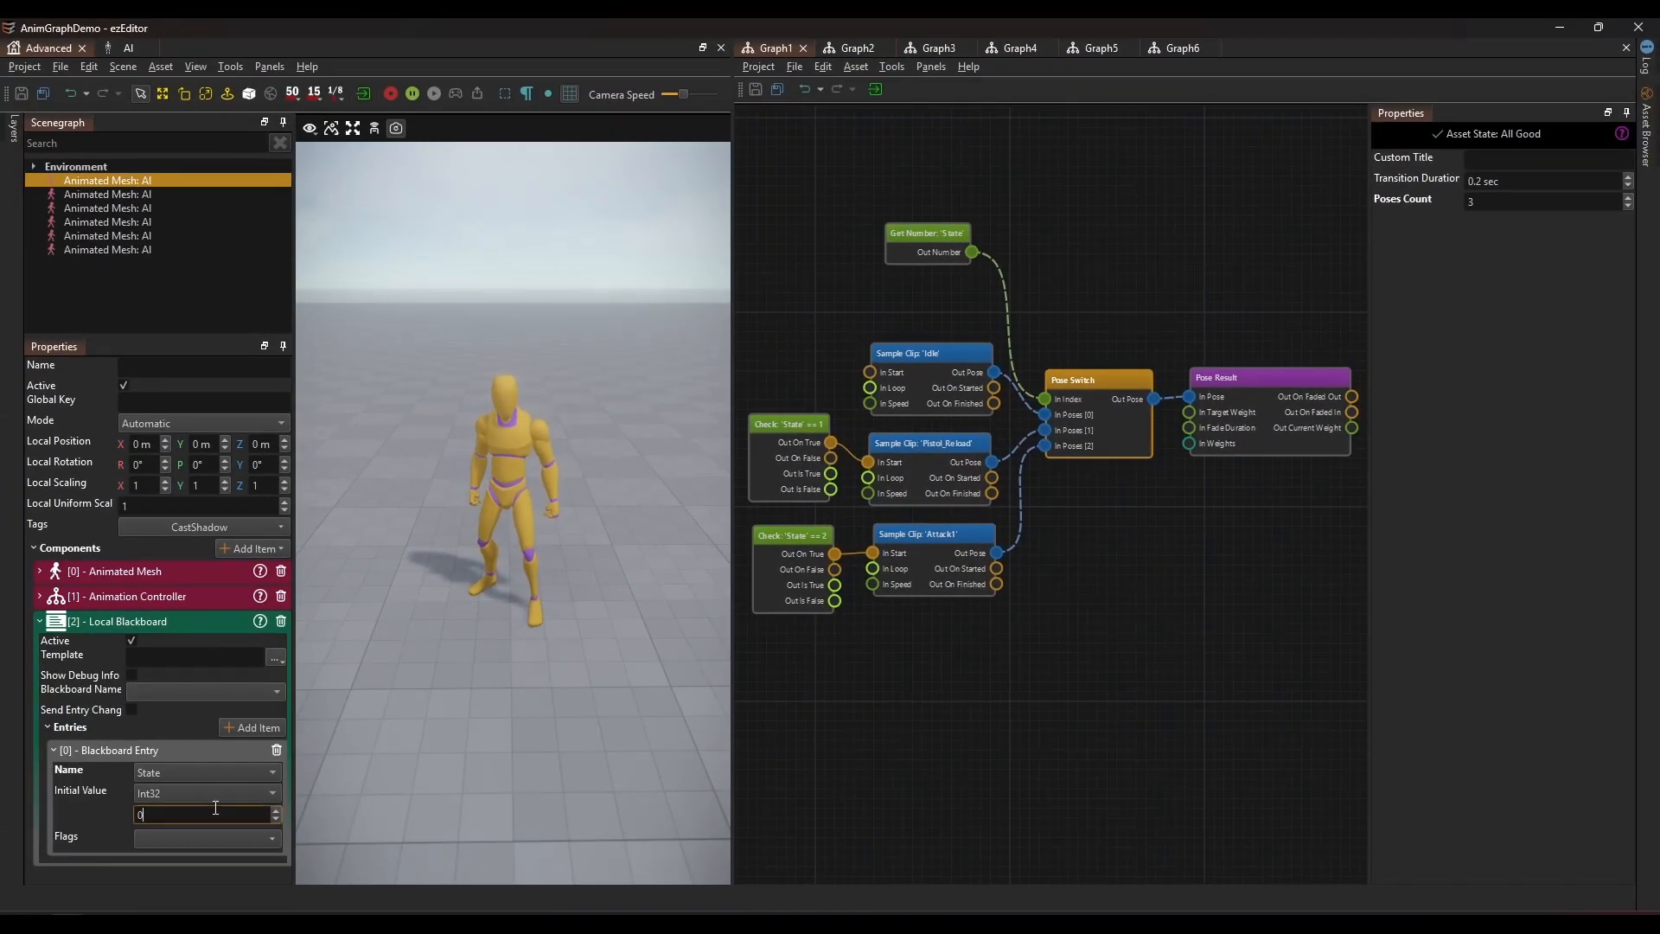
type("1")
key("Return")
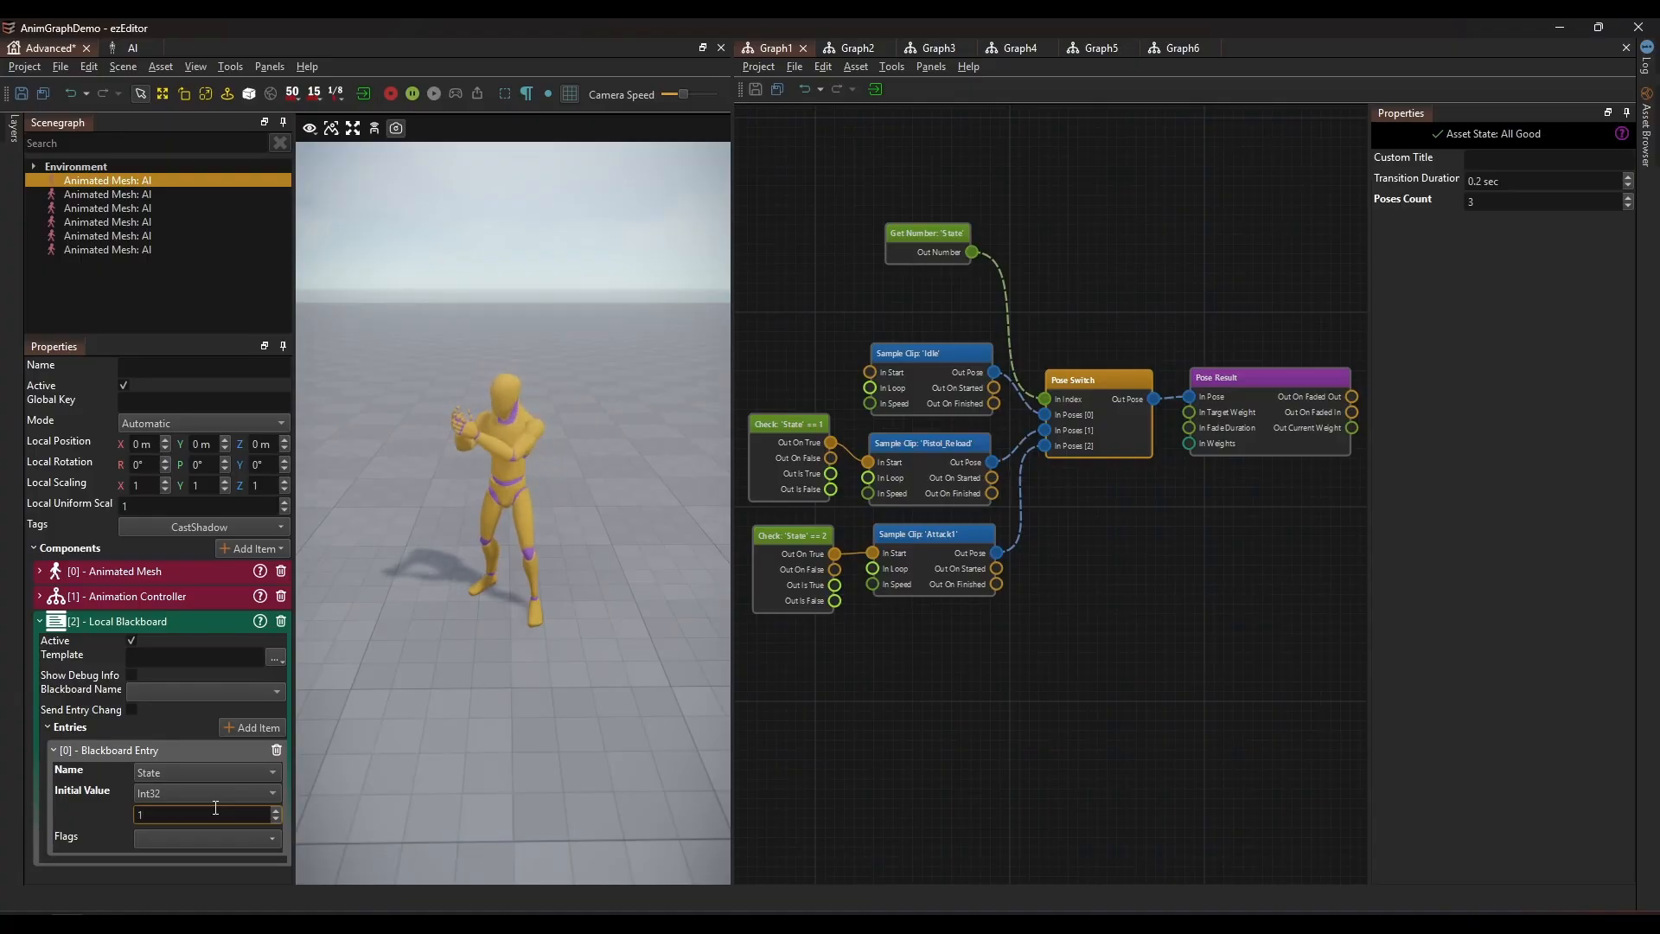
left_click(215, 811)
key("BackSpace")
type("2")
key("Return")
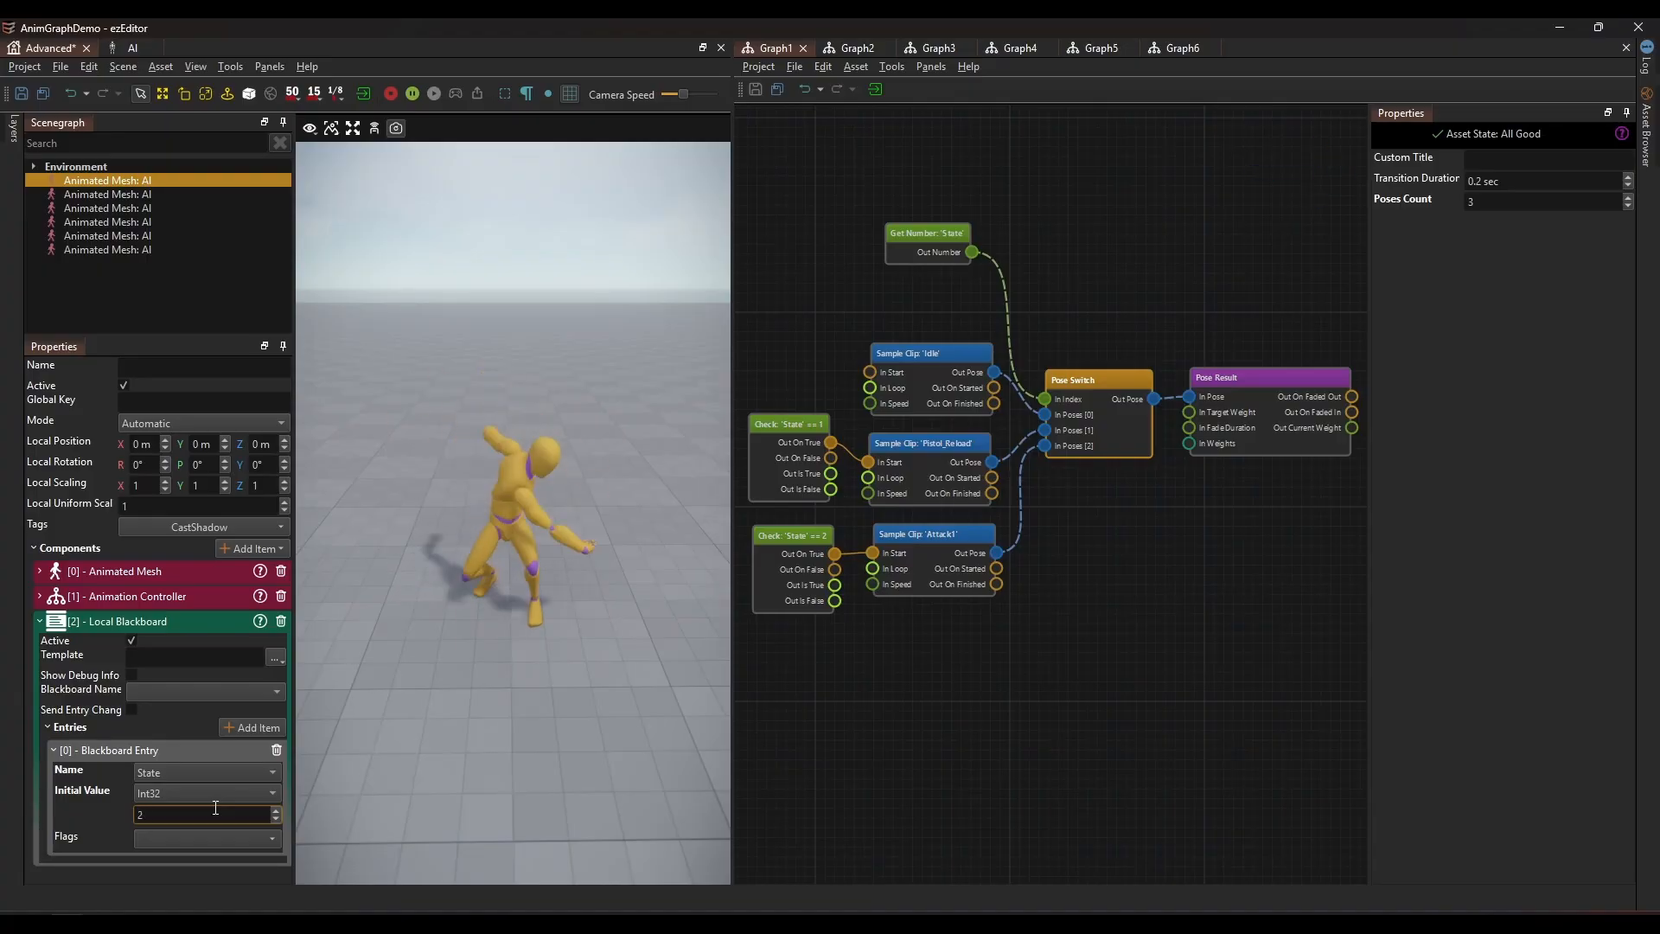
- Cycle the first mesh's State initial value through 1, 0, 2 and 1, ending at 0
left_click(215, 811)
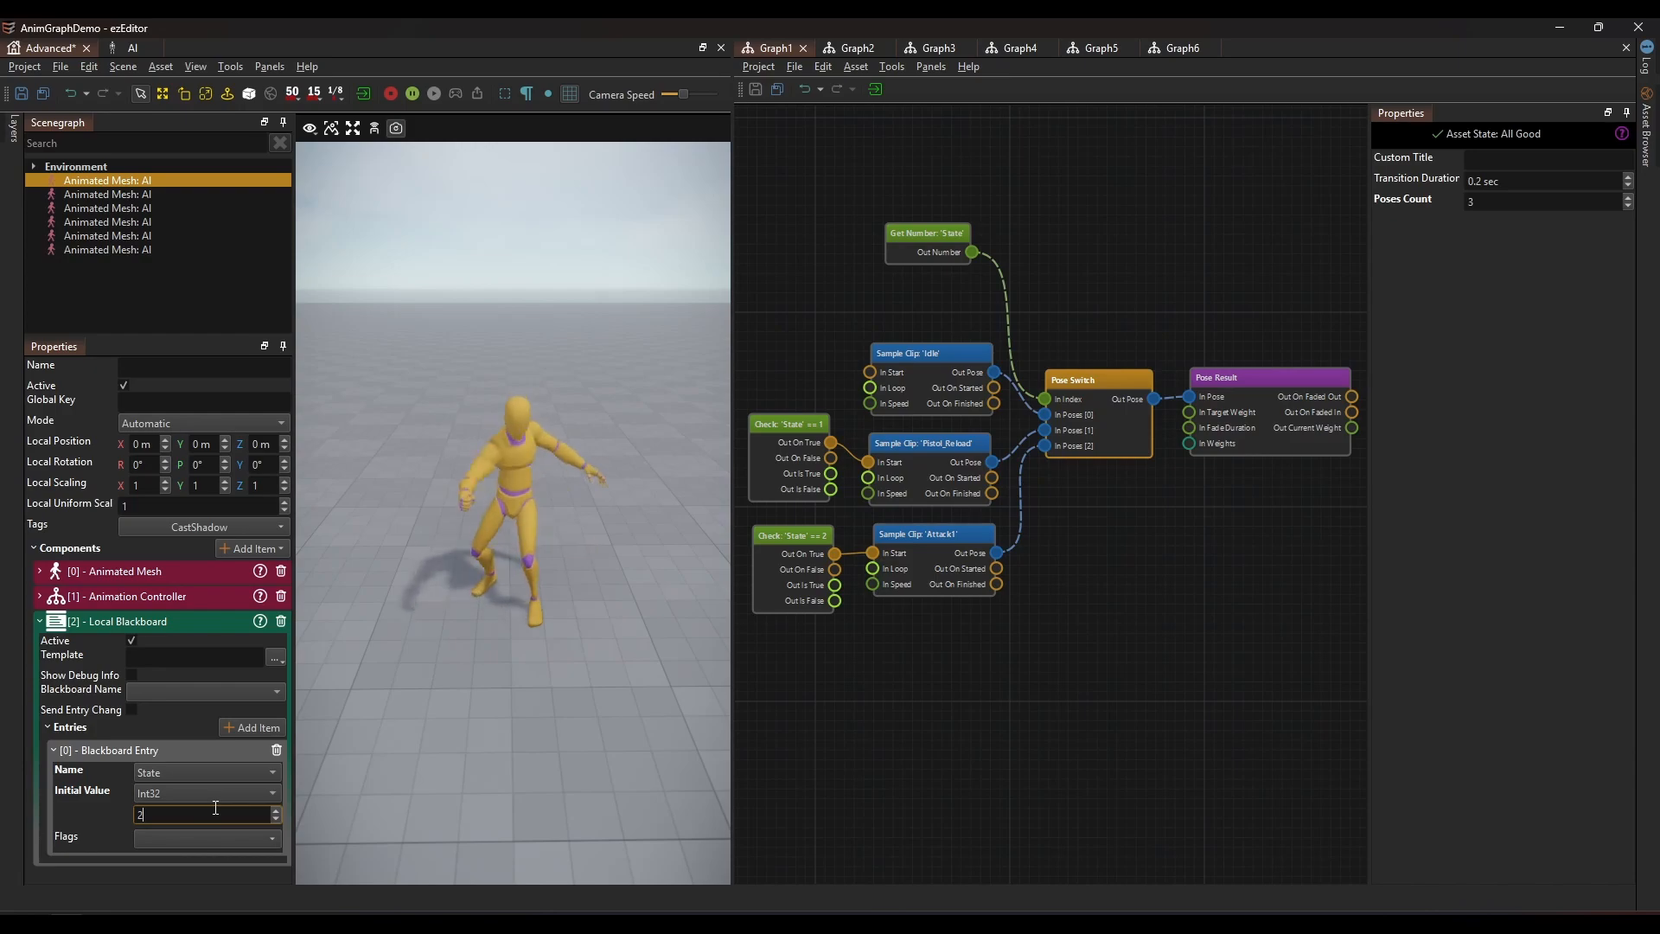
key("BackSpace")
type("1")
key("Return")
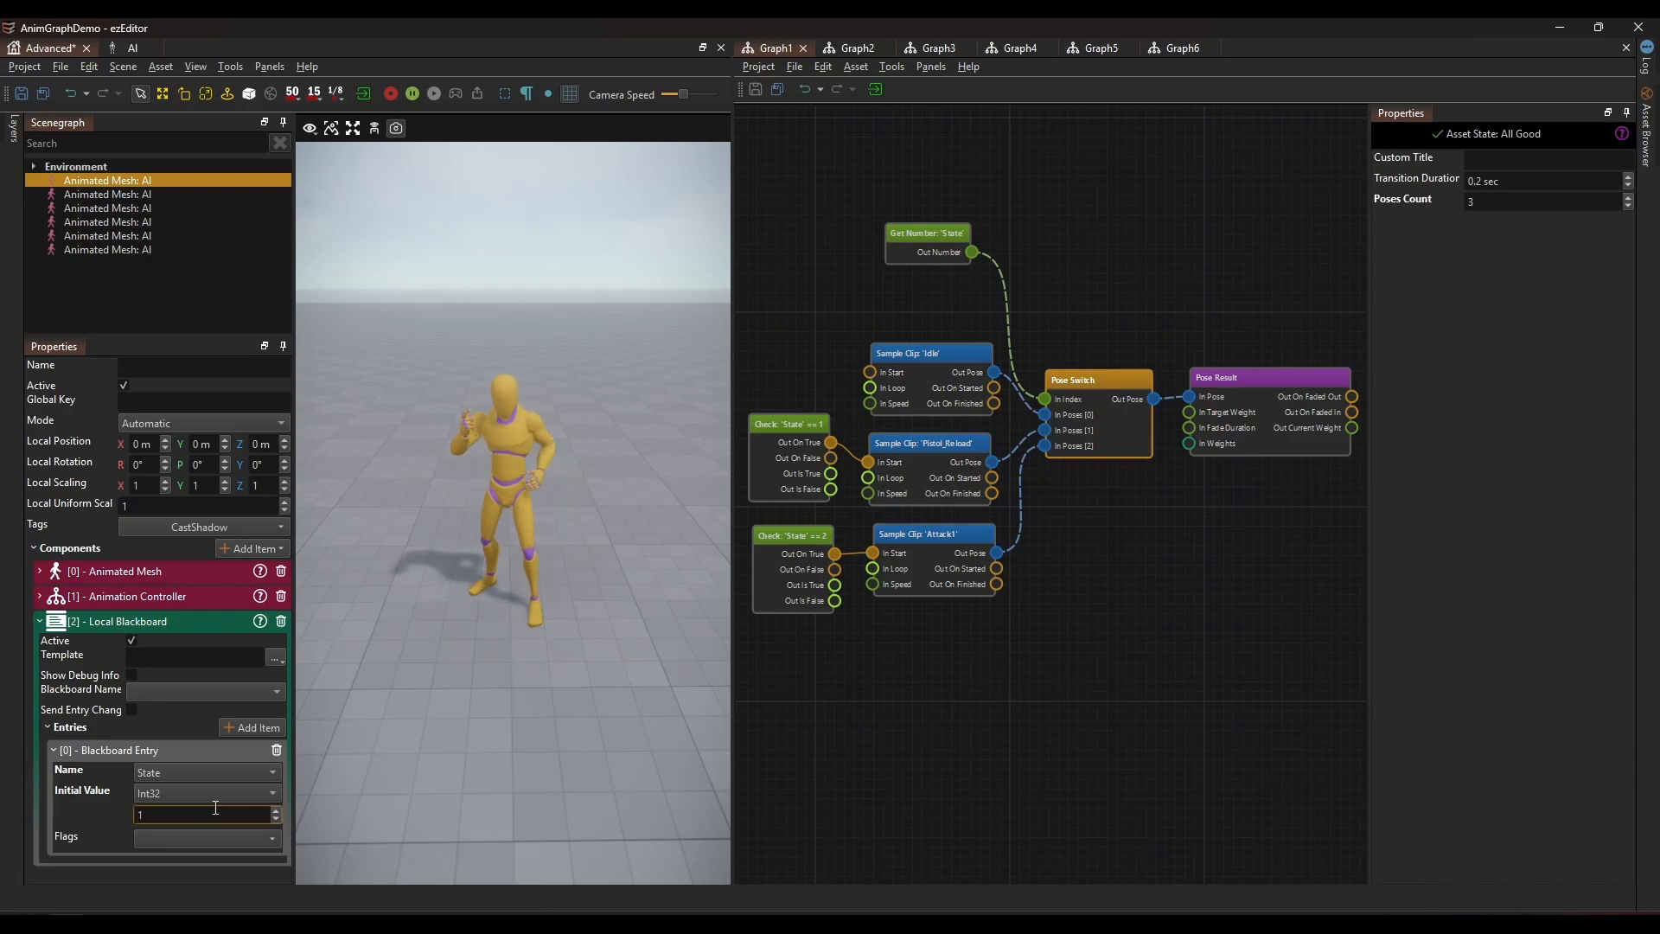
type("0")
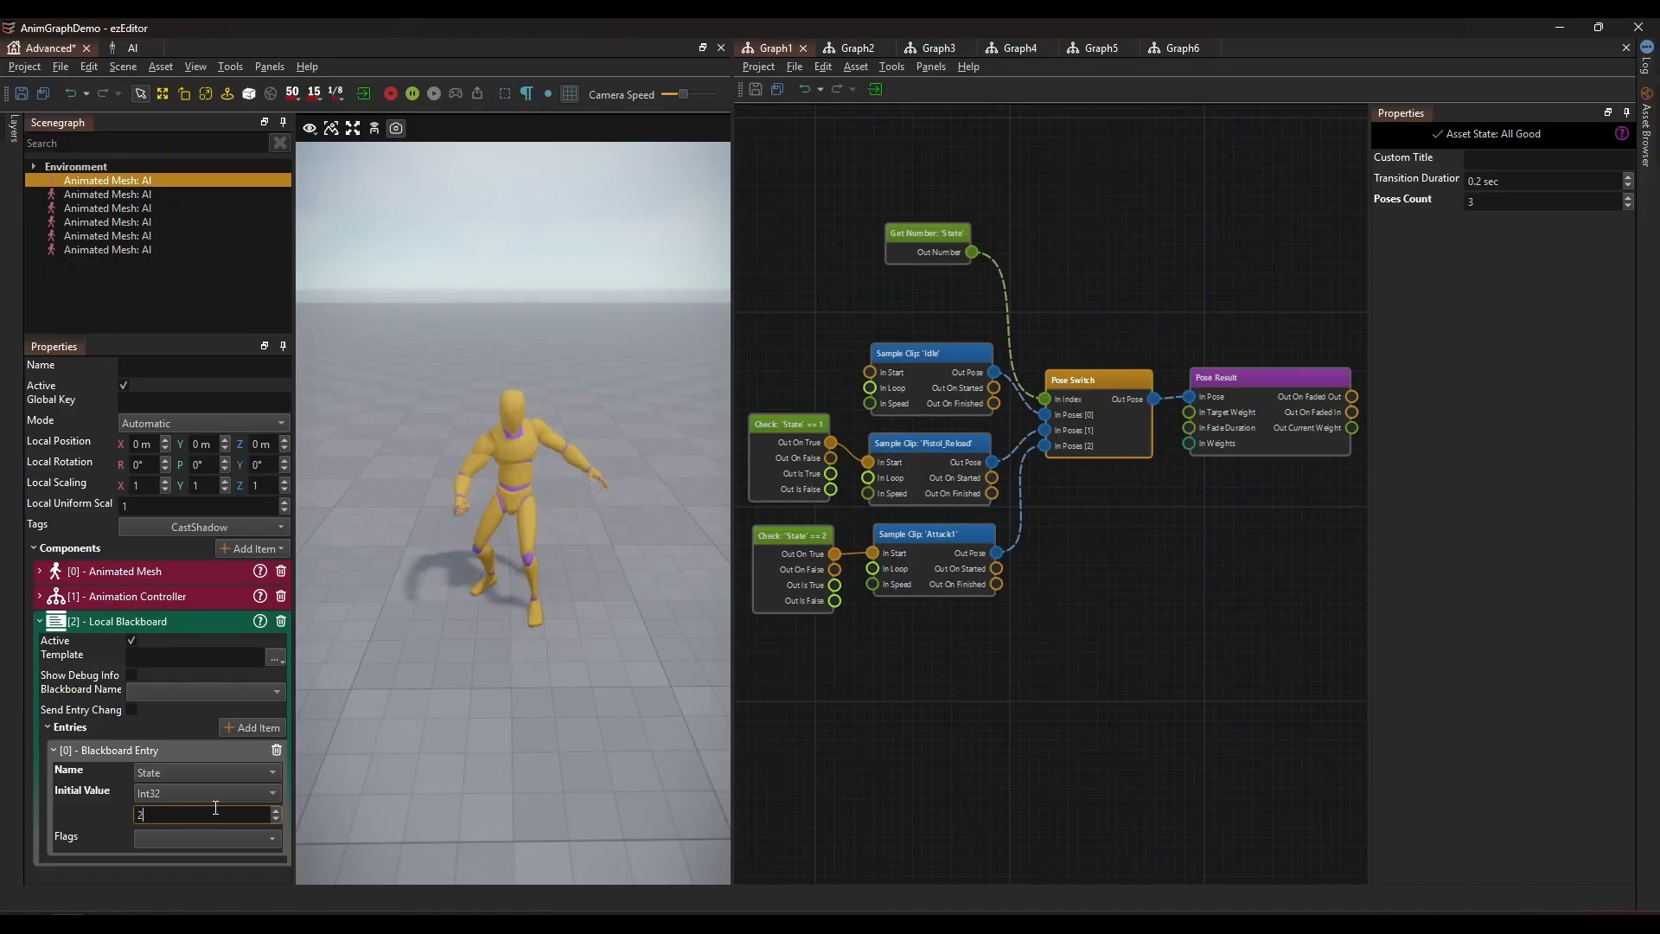
type("1")
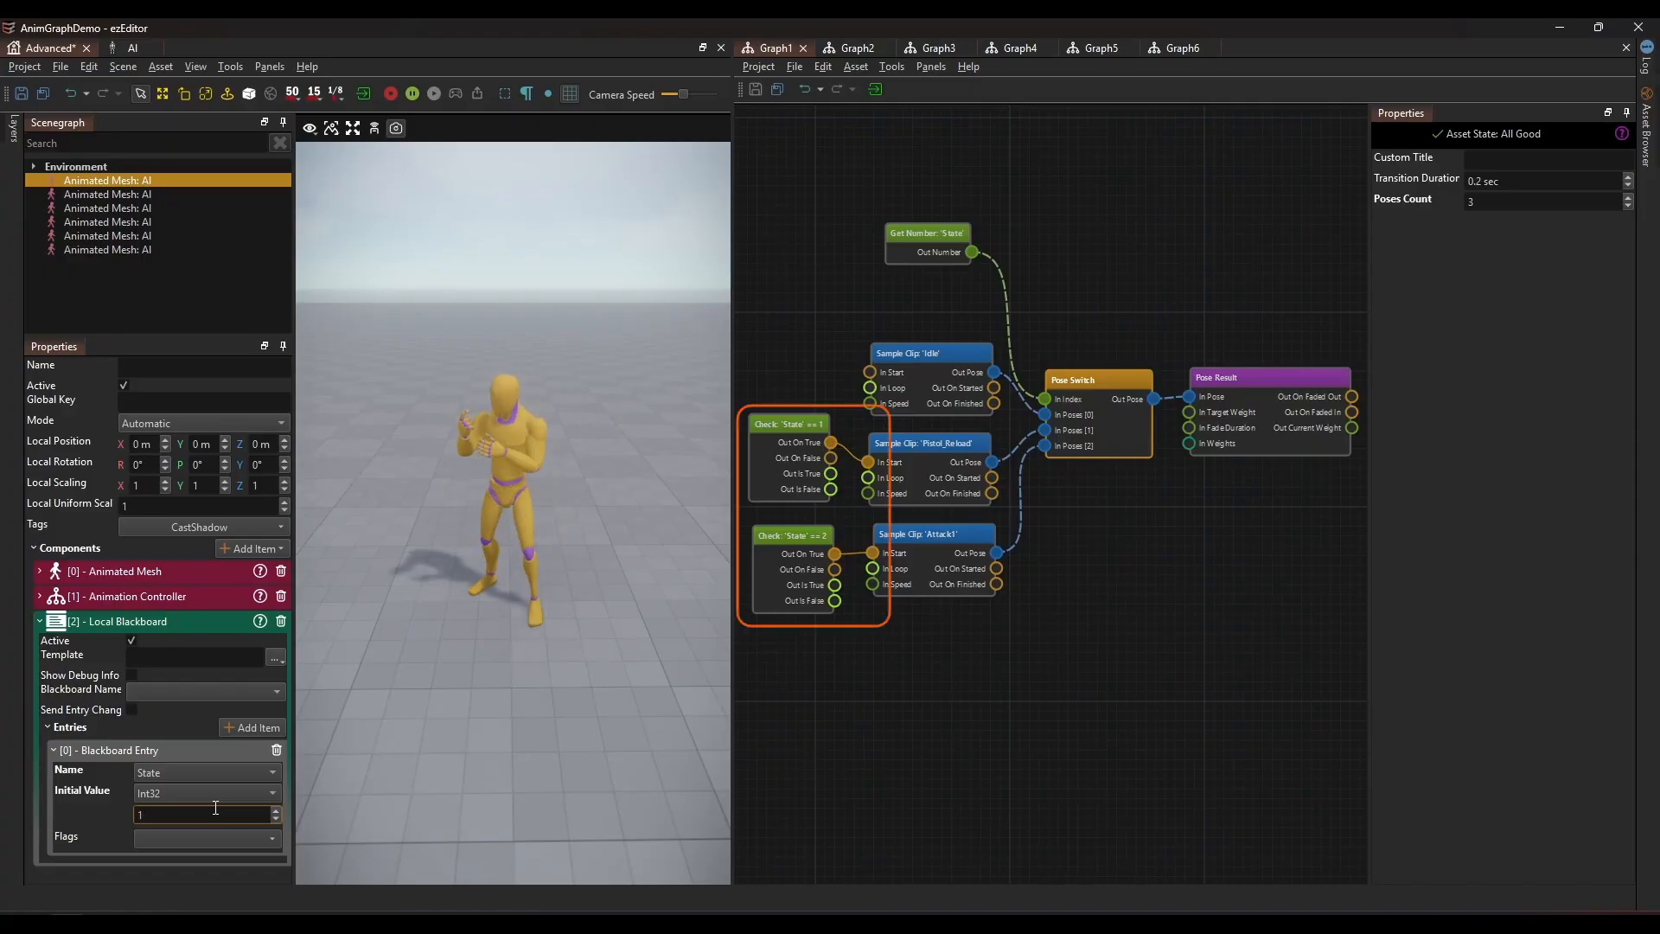
key("BackSpace")
type("0")
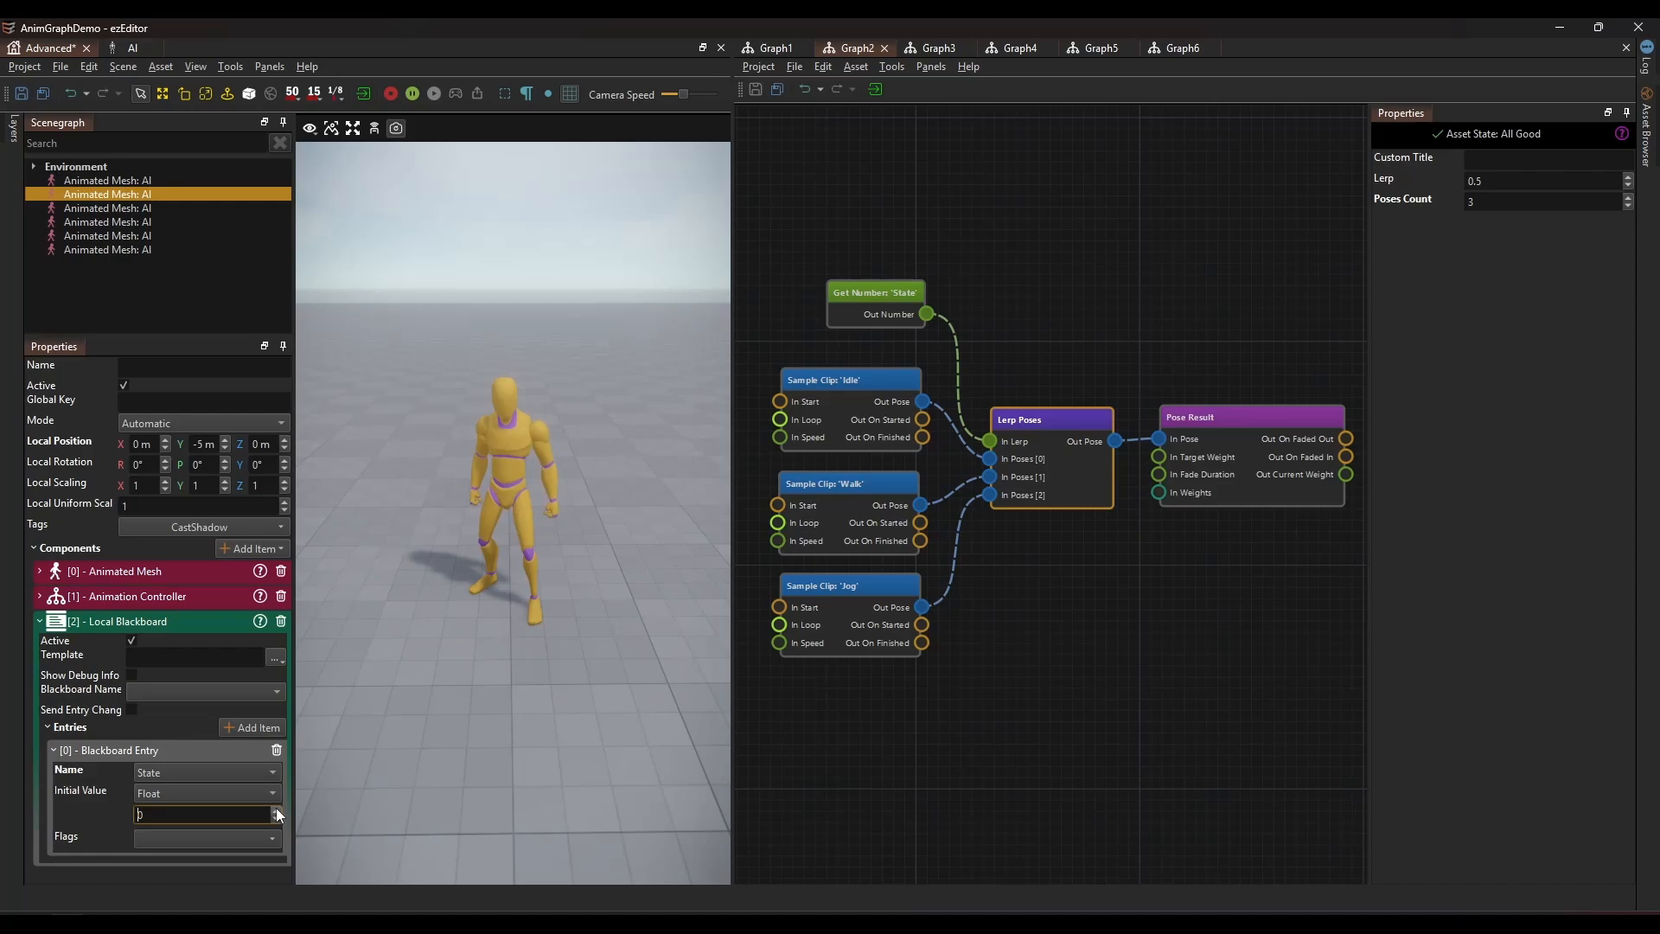
- Vary the second mesh's State float value between about 1.89 and 0.38 and set it to 1.4
left_click_drag(277, 807, 287, 663)
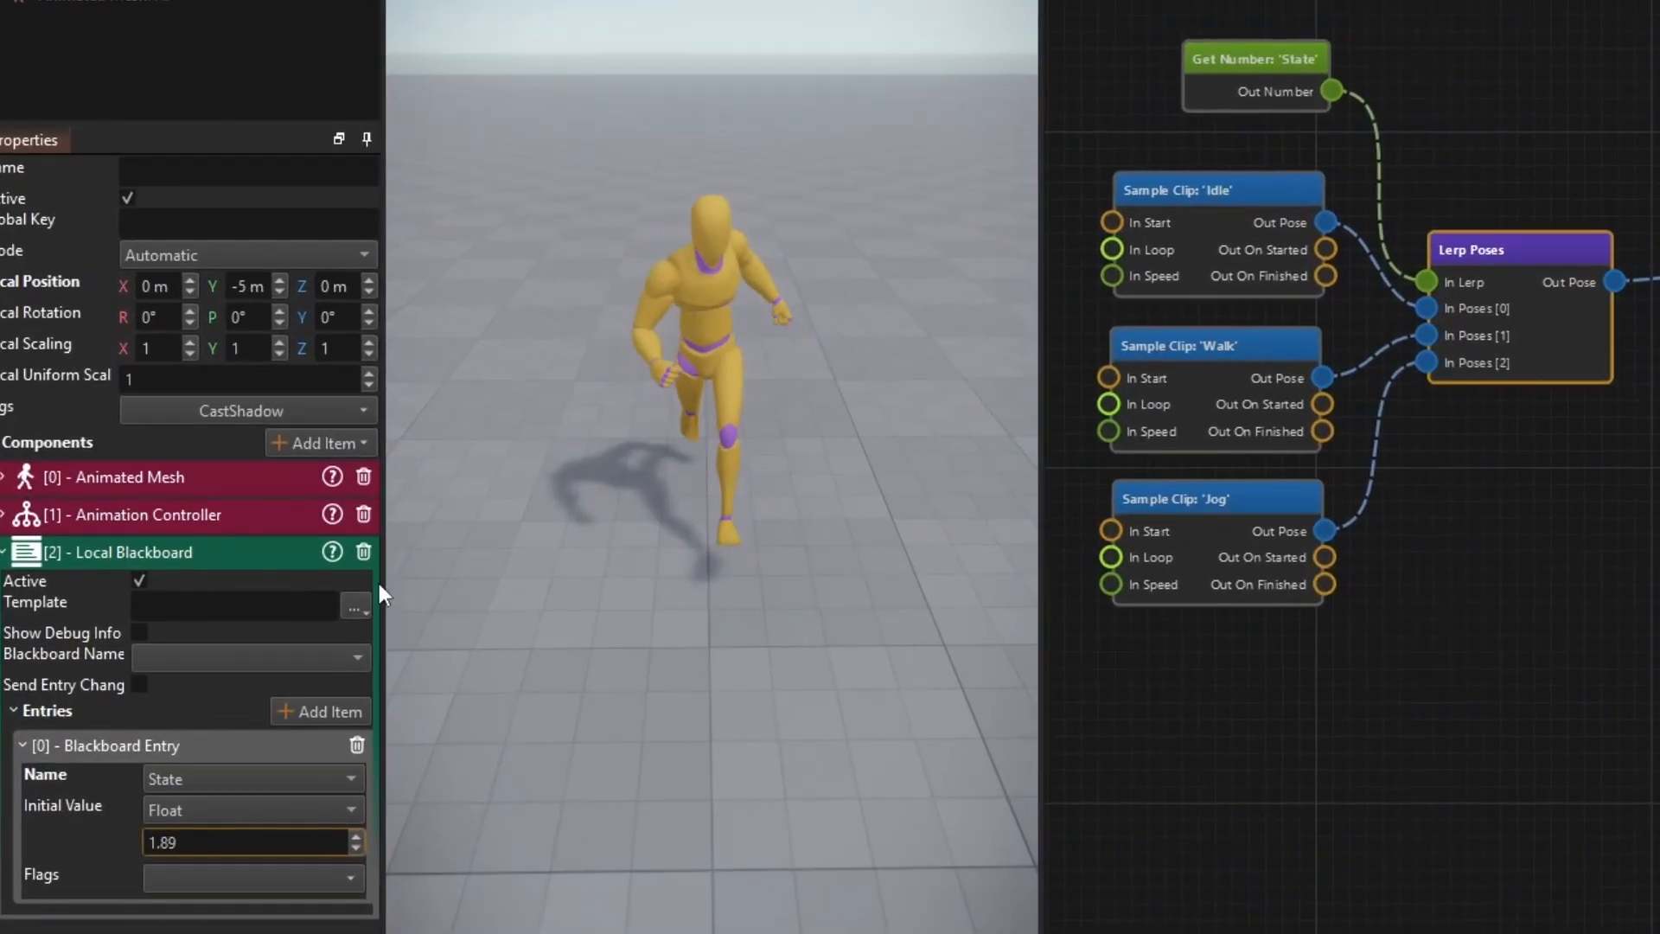
left_click_drag(379, 584, 24, 834)
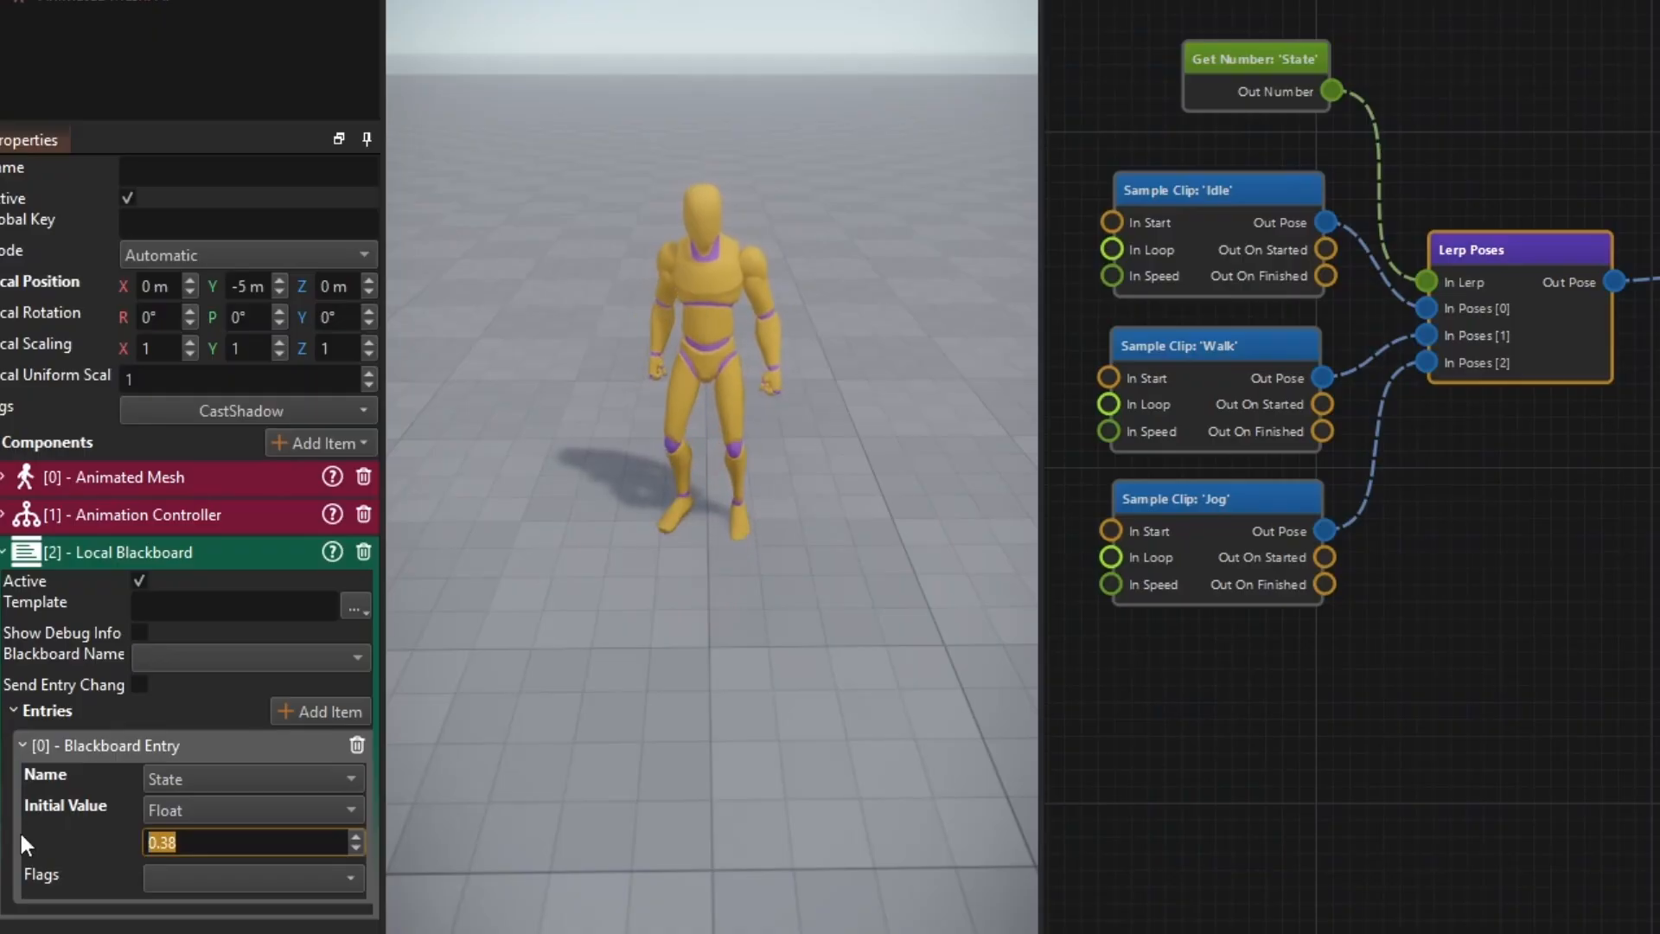
type("1.4")
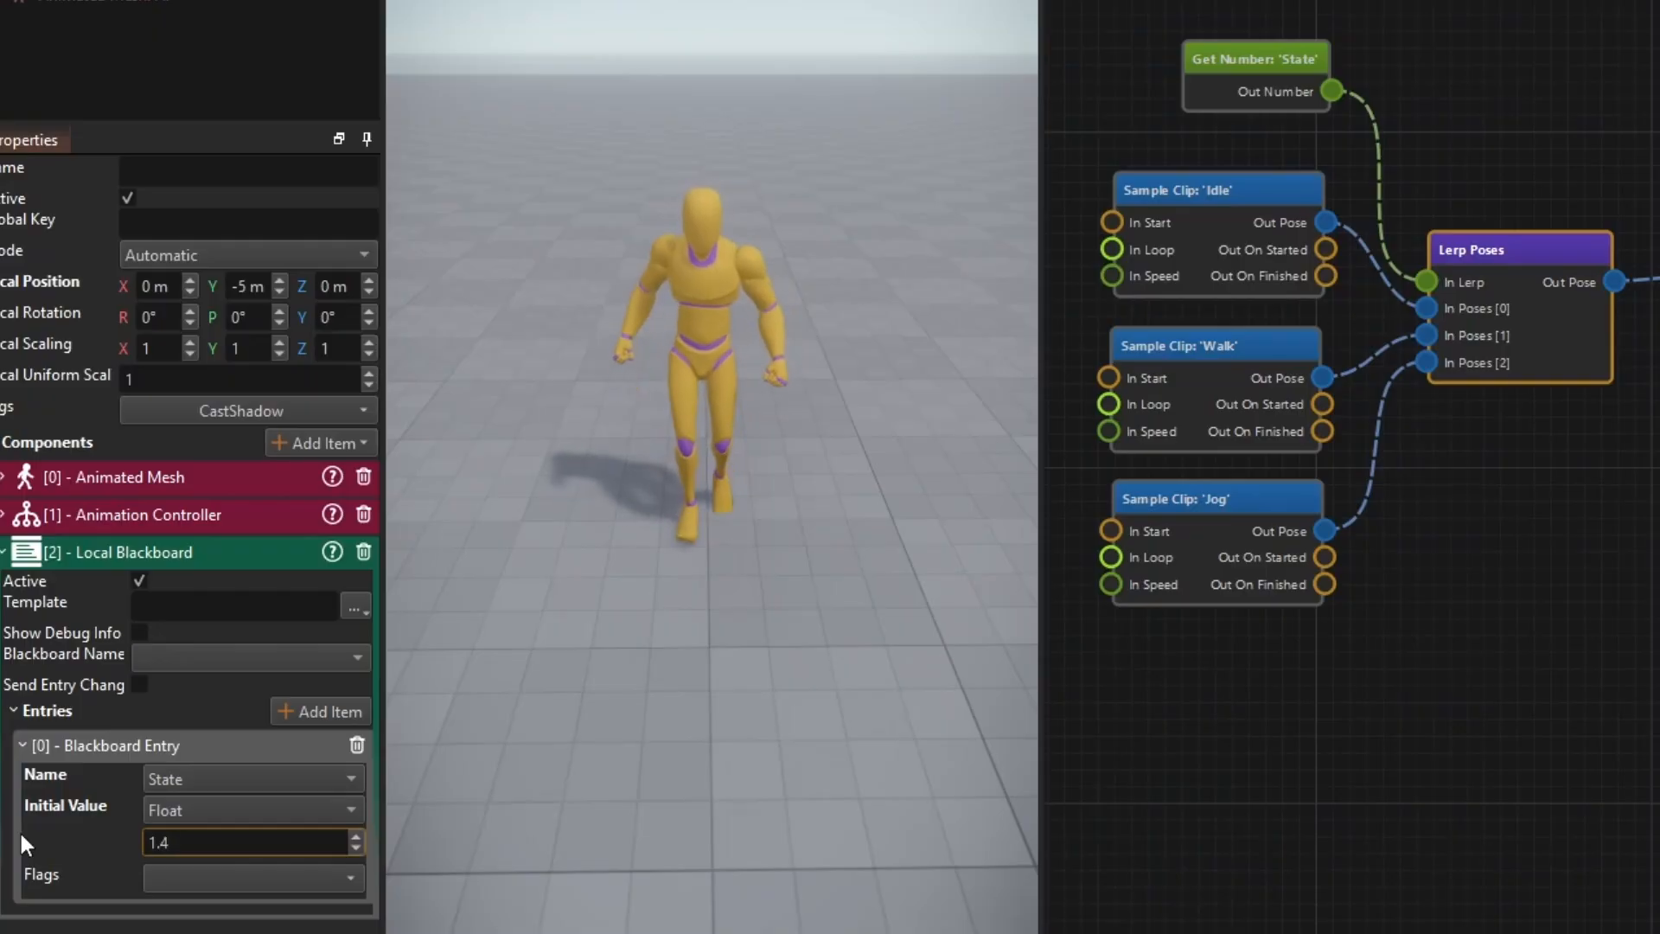
left_click(18, 830)
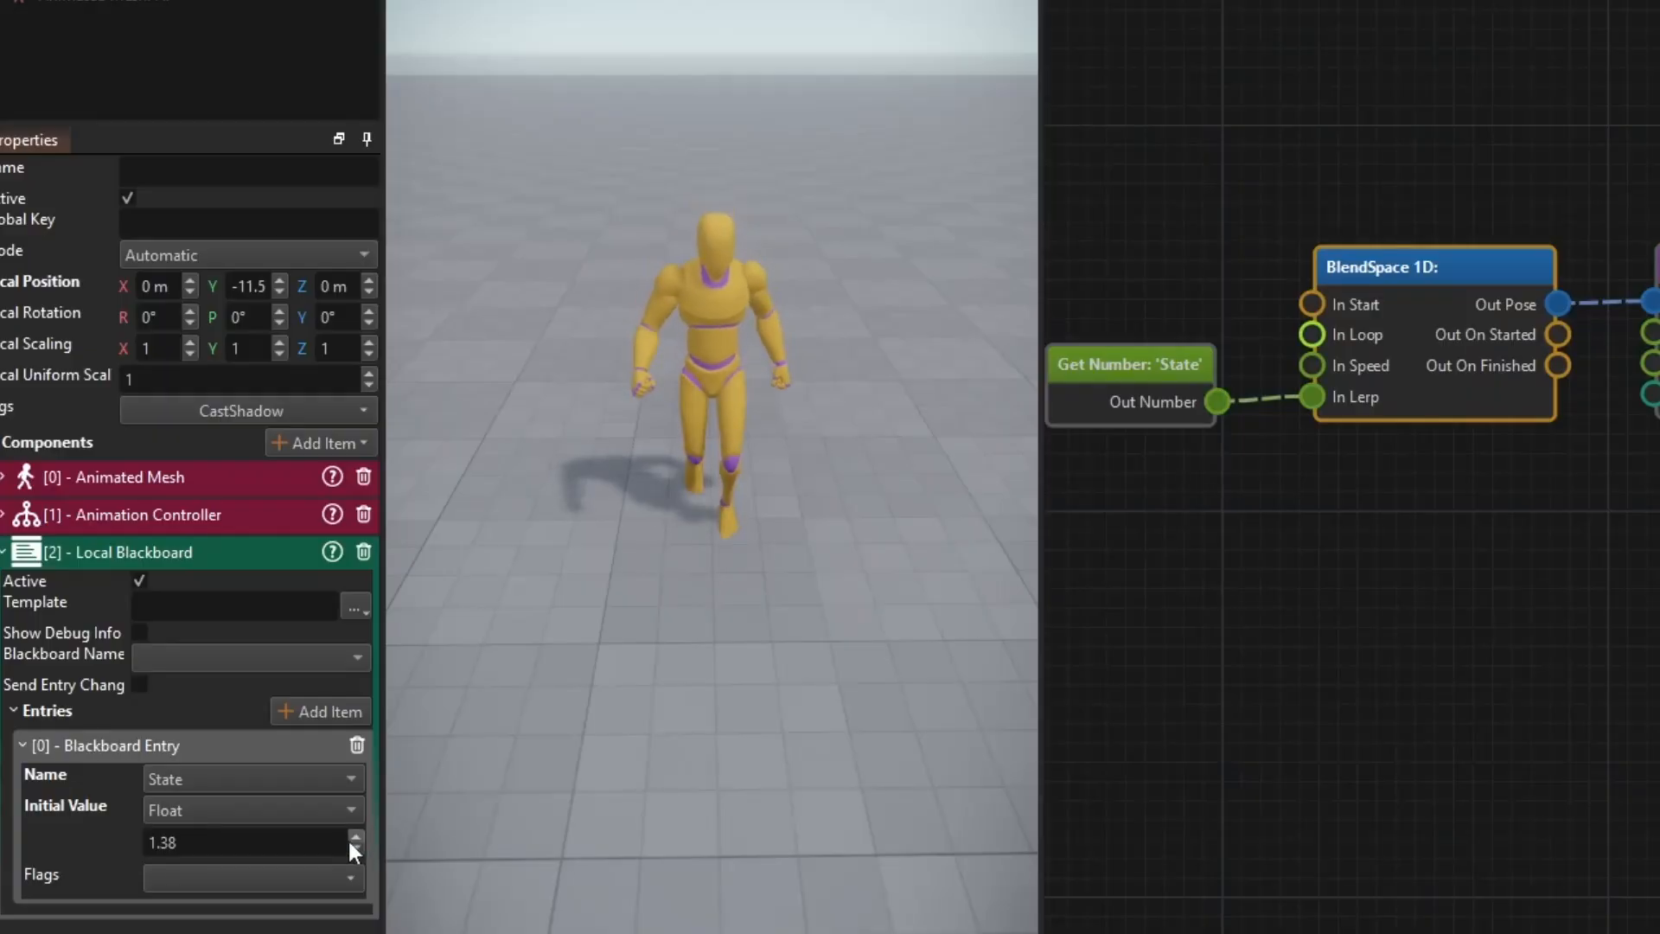
- Scrub the third mesh's State float value to vary the BlendSpace 1D animation
left_click_drag(351, 843, 267, 799)
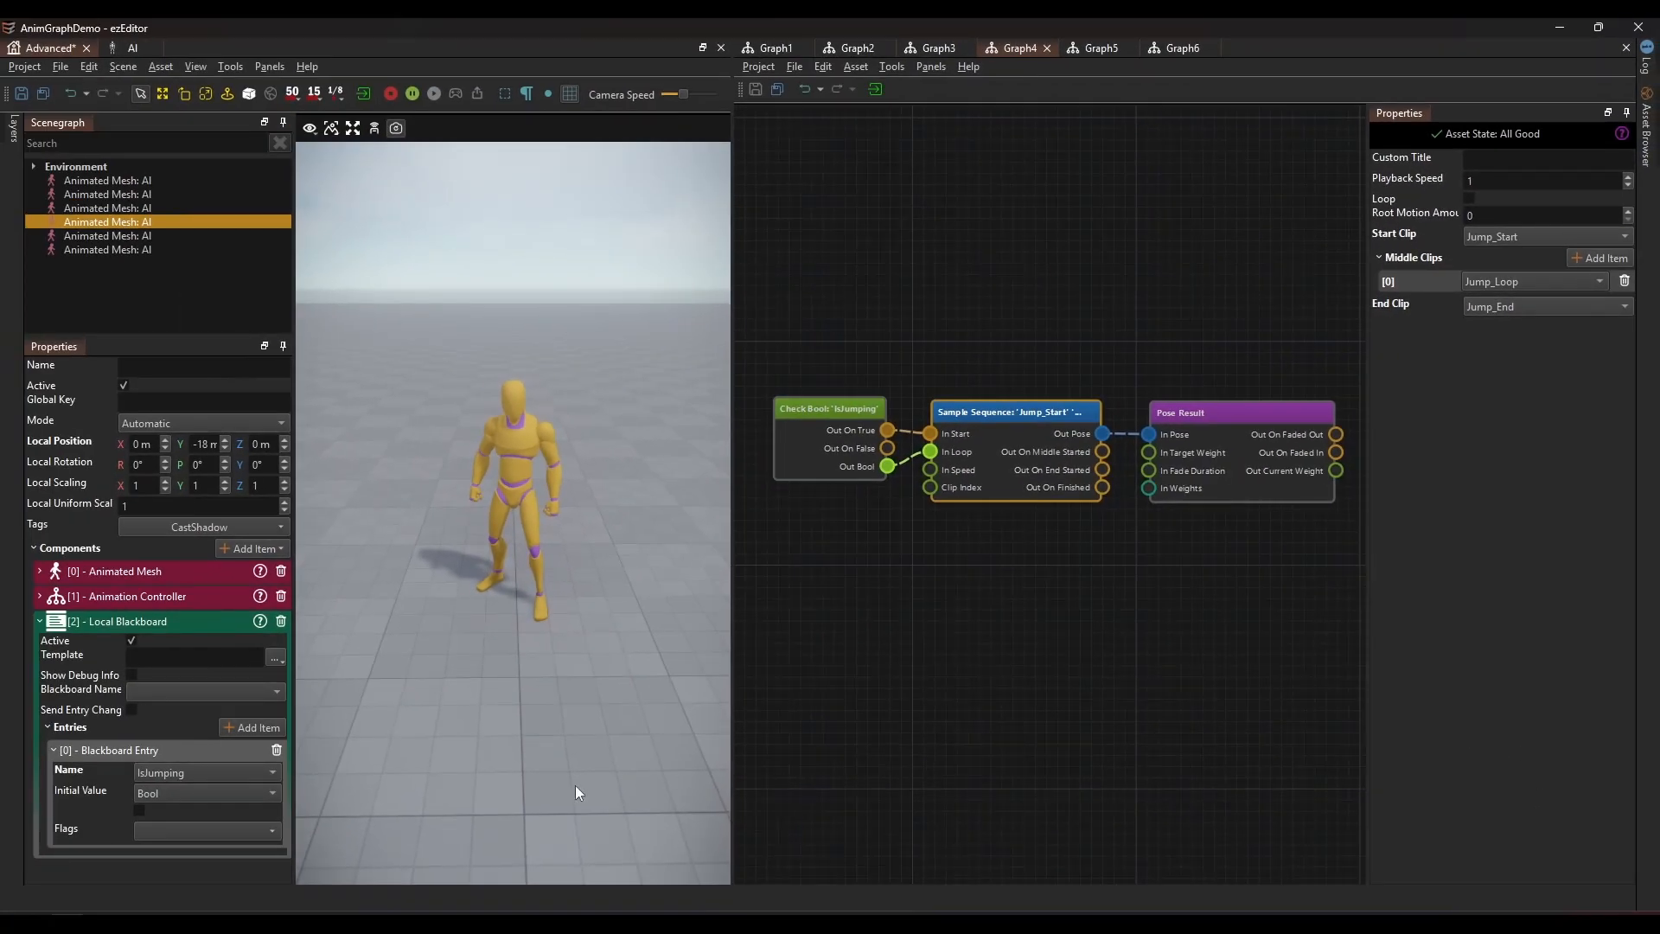
- Repeatedly toggle the fourth mesh's IsJumping initial value on and off to preview the jump sequence
left_click(138, 811)
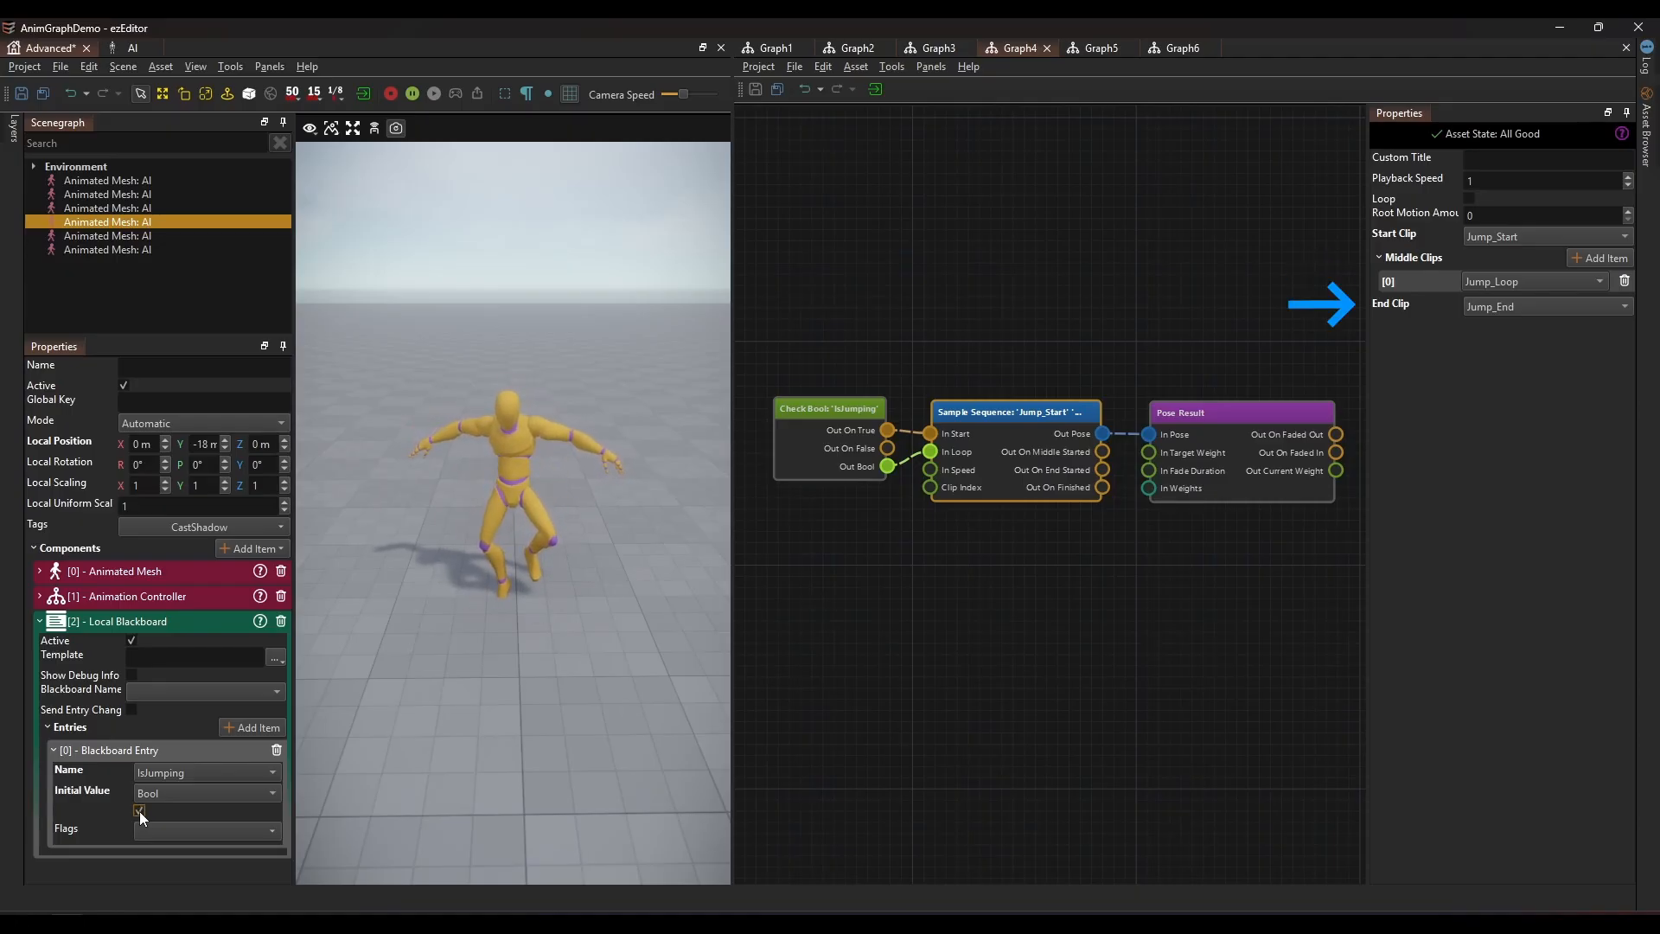
left_click(138, 811)
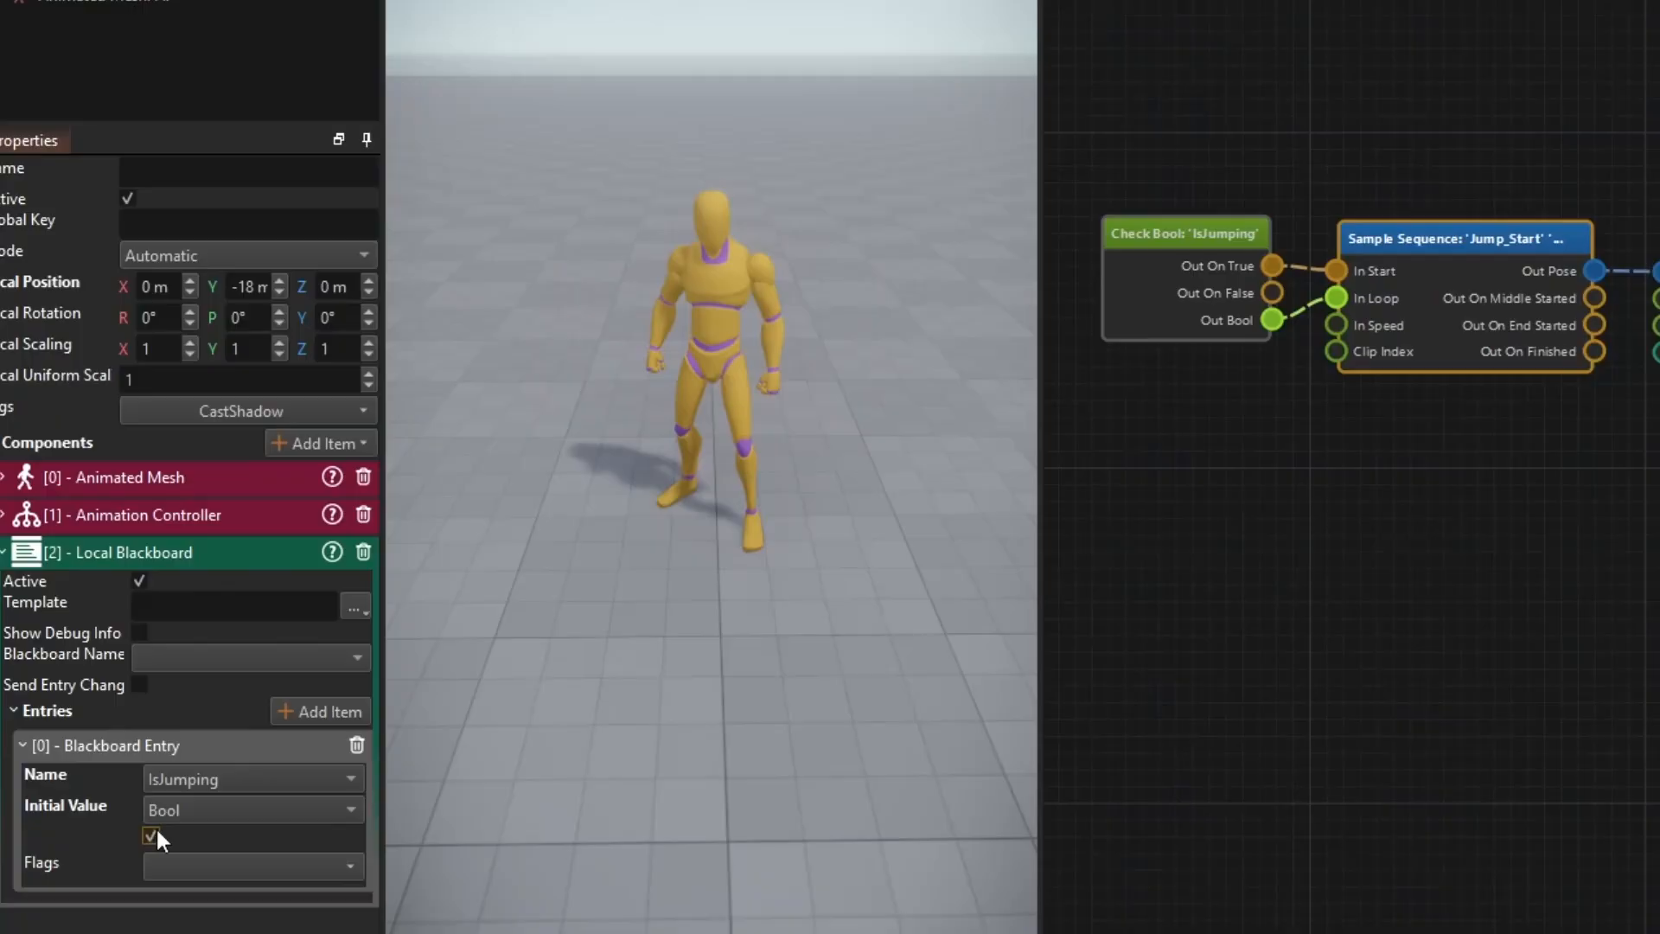
left_click(140, 811)
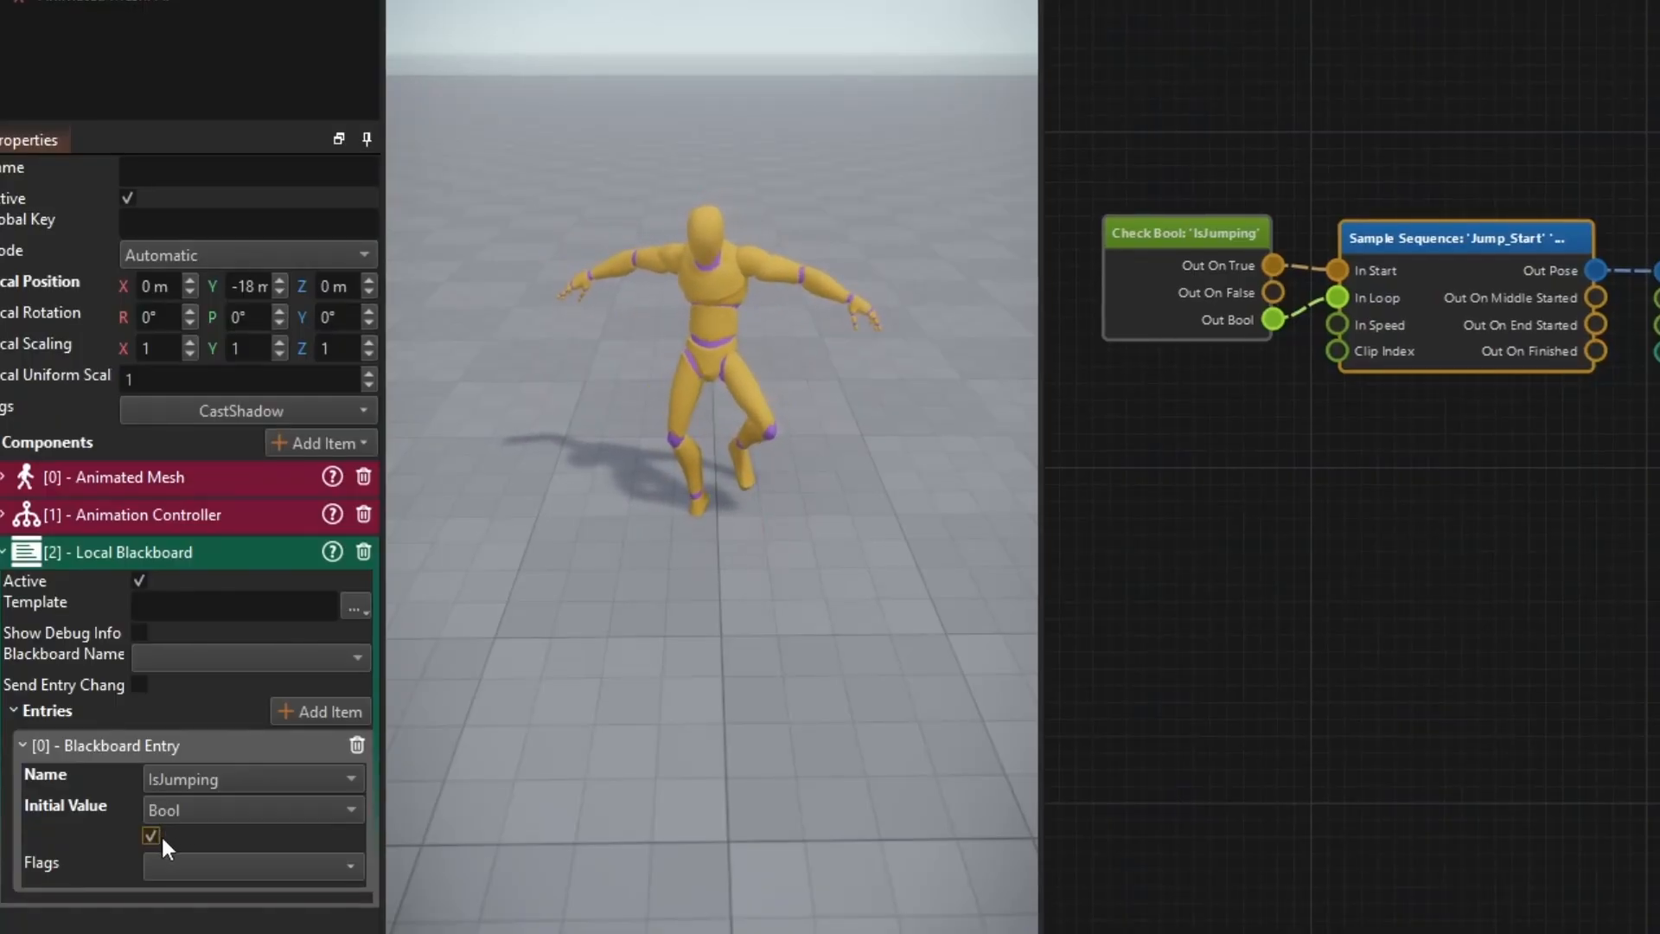
left_click(153, 834)
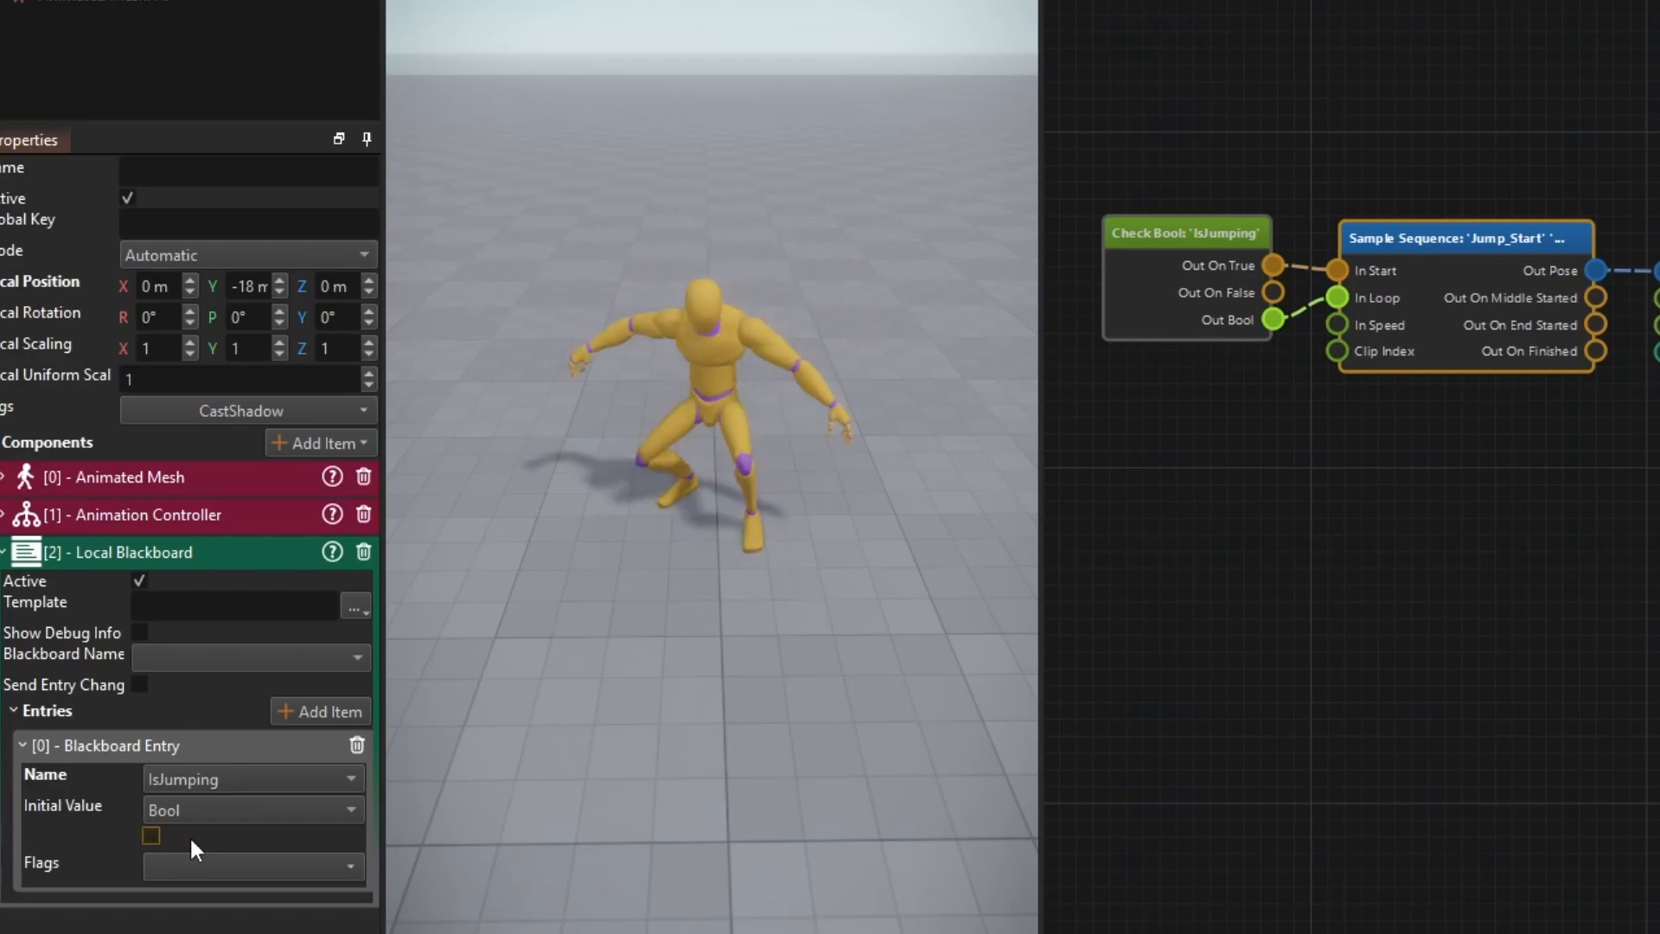
left_click(157, 835)
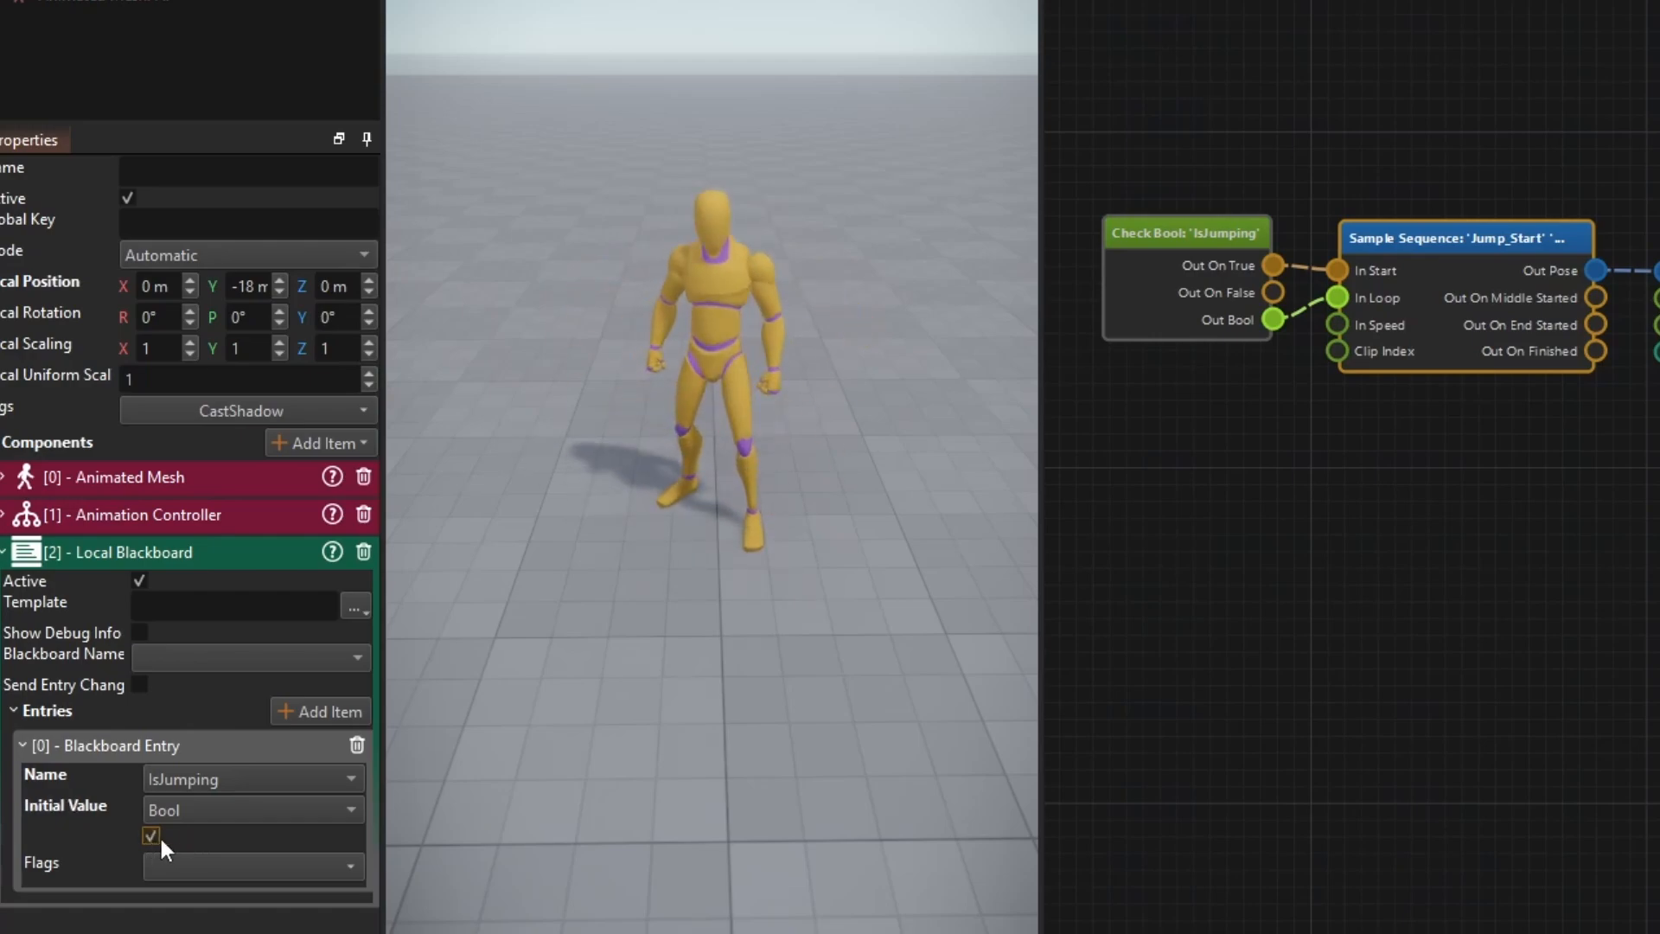
left_click(160, 835)
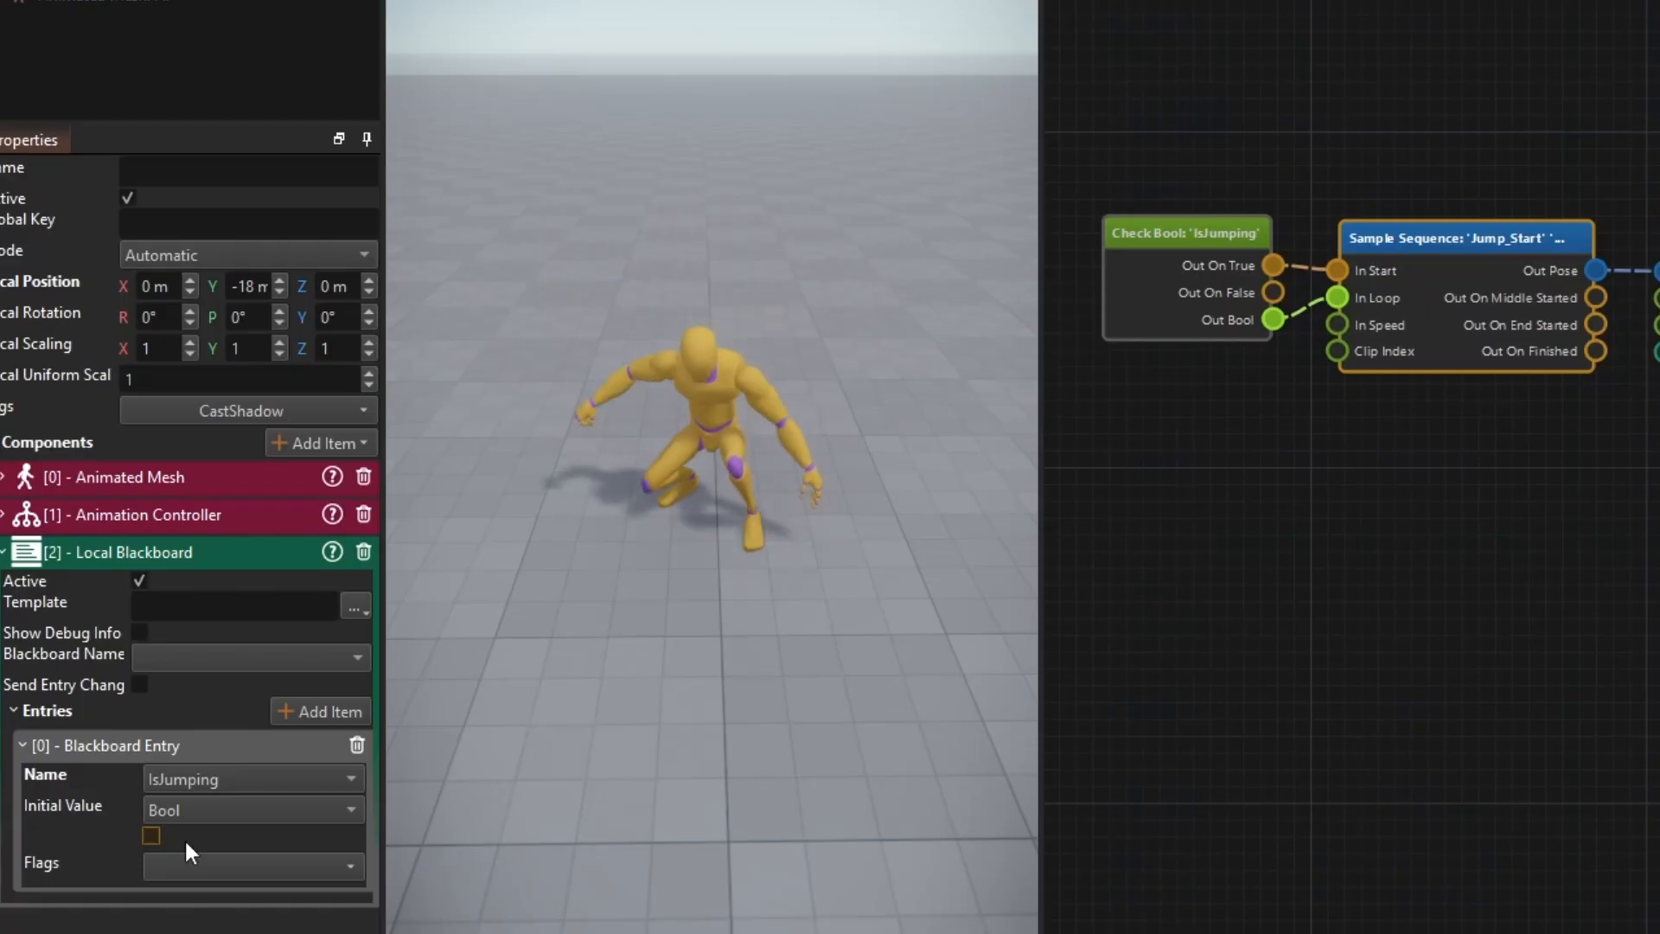
left_click(153, 835)
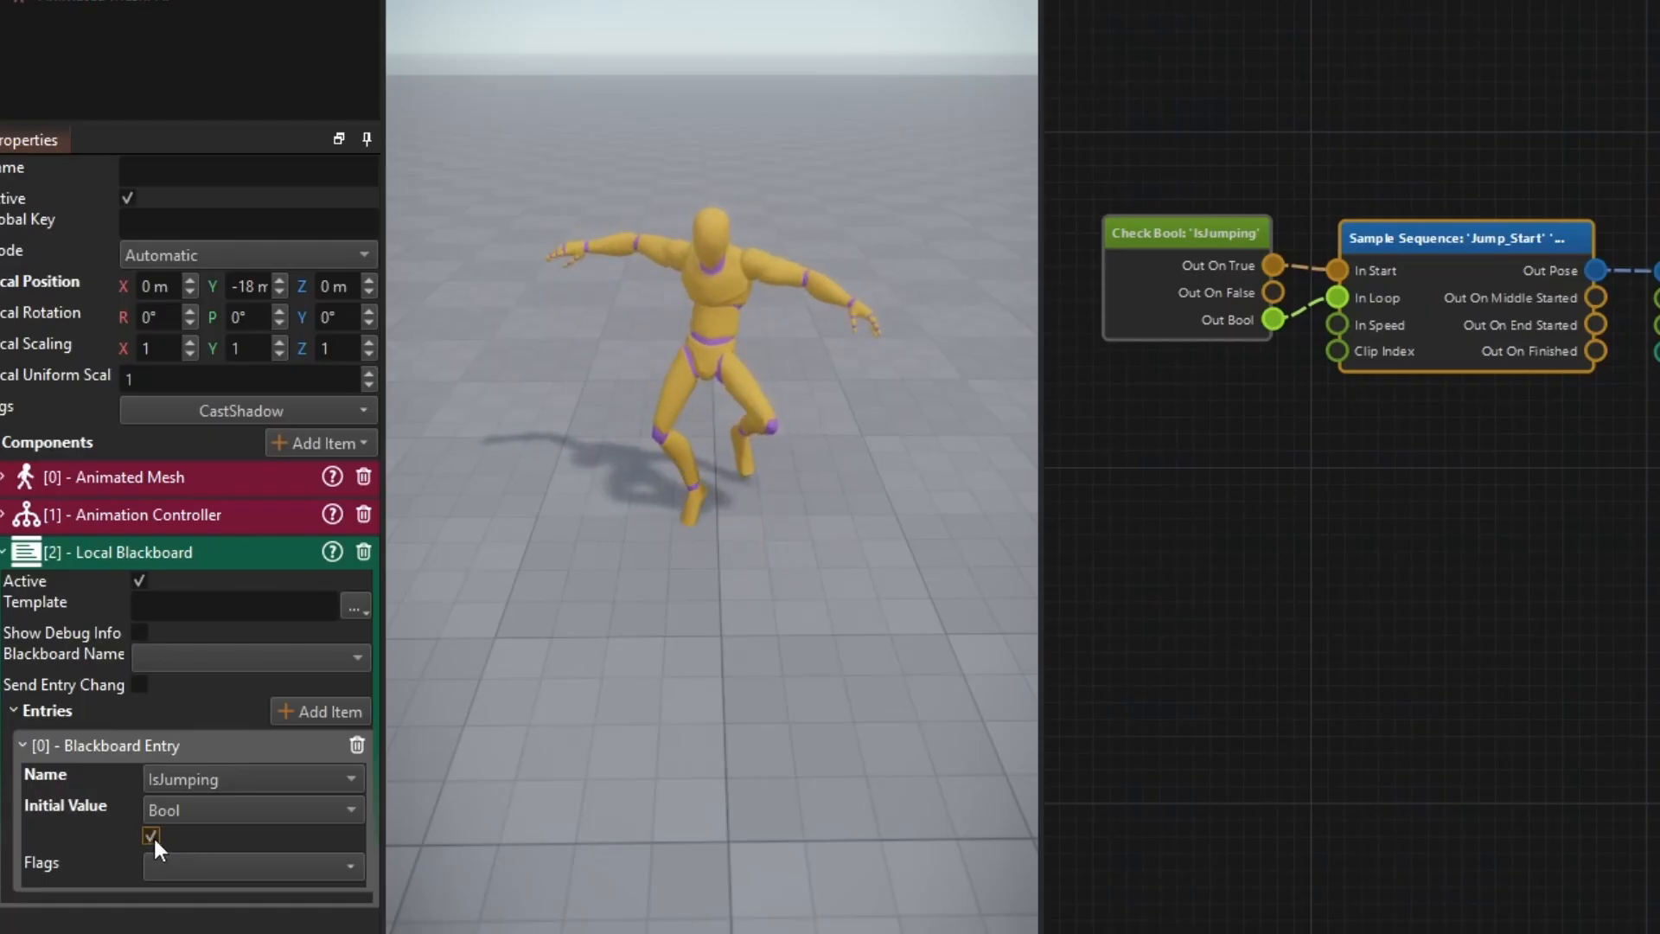
left_click(153, 835)
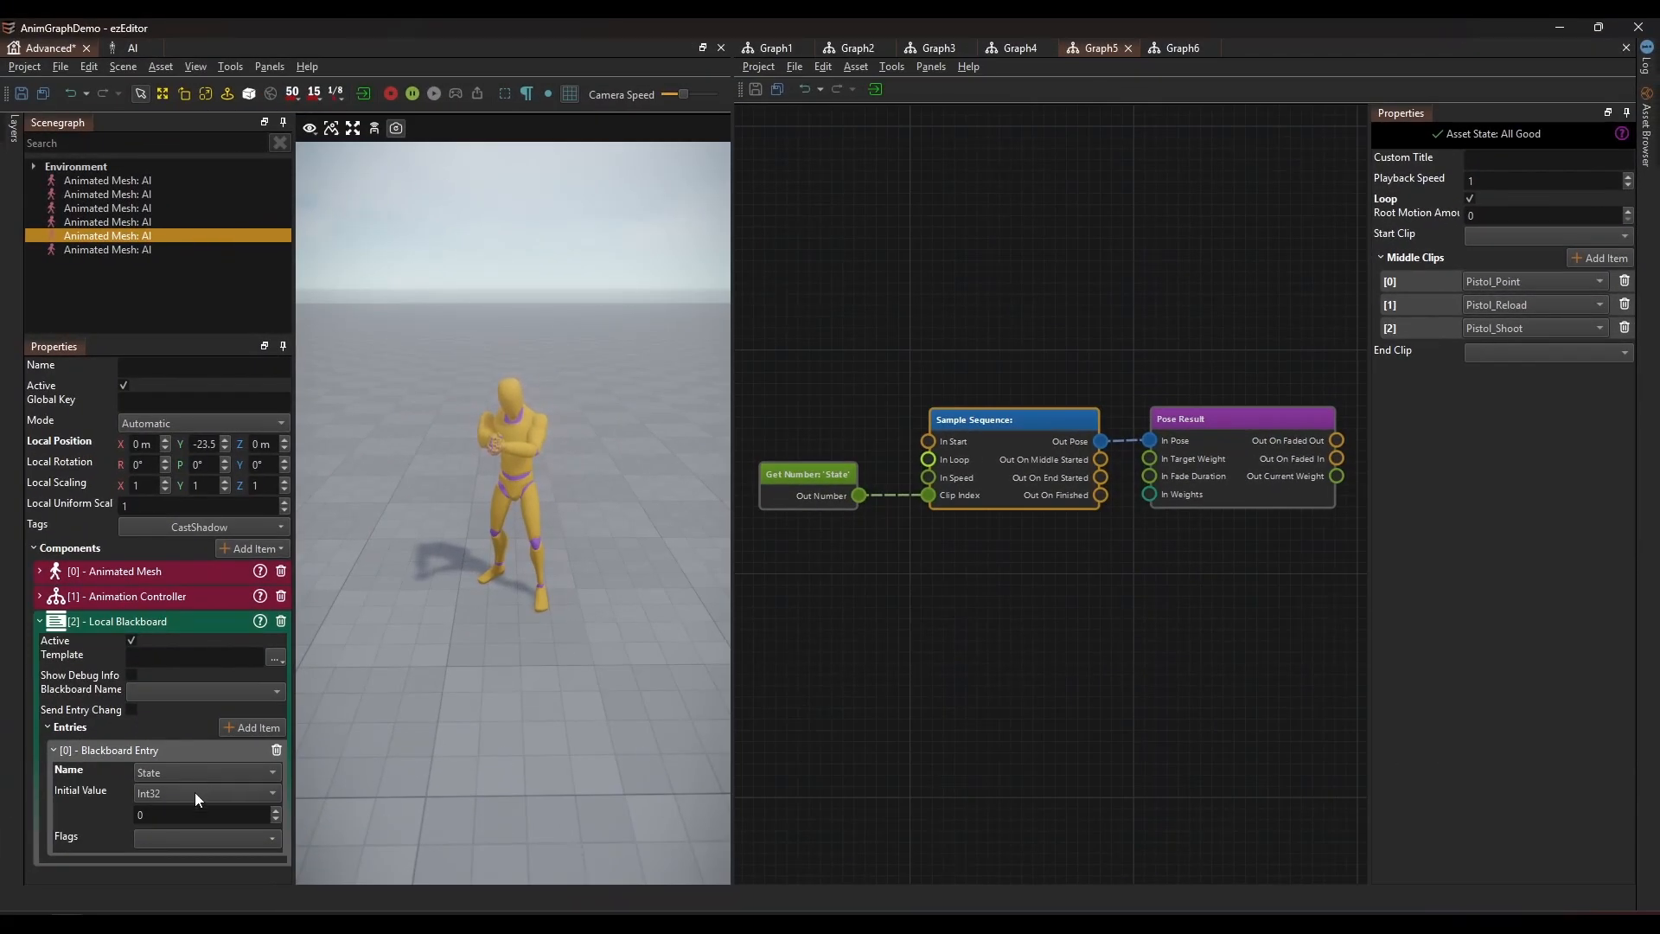
- Preview the pistol clips by stepping the fifth mesh's State initial value through 1, 2, 0, 1 and 2
double_click(179, 812)
type("1")
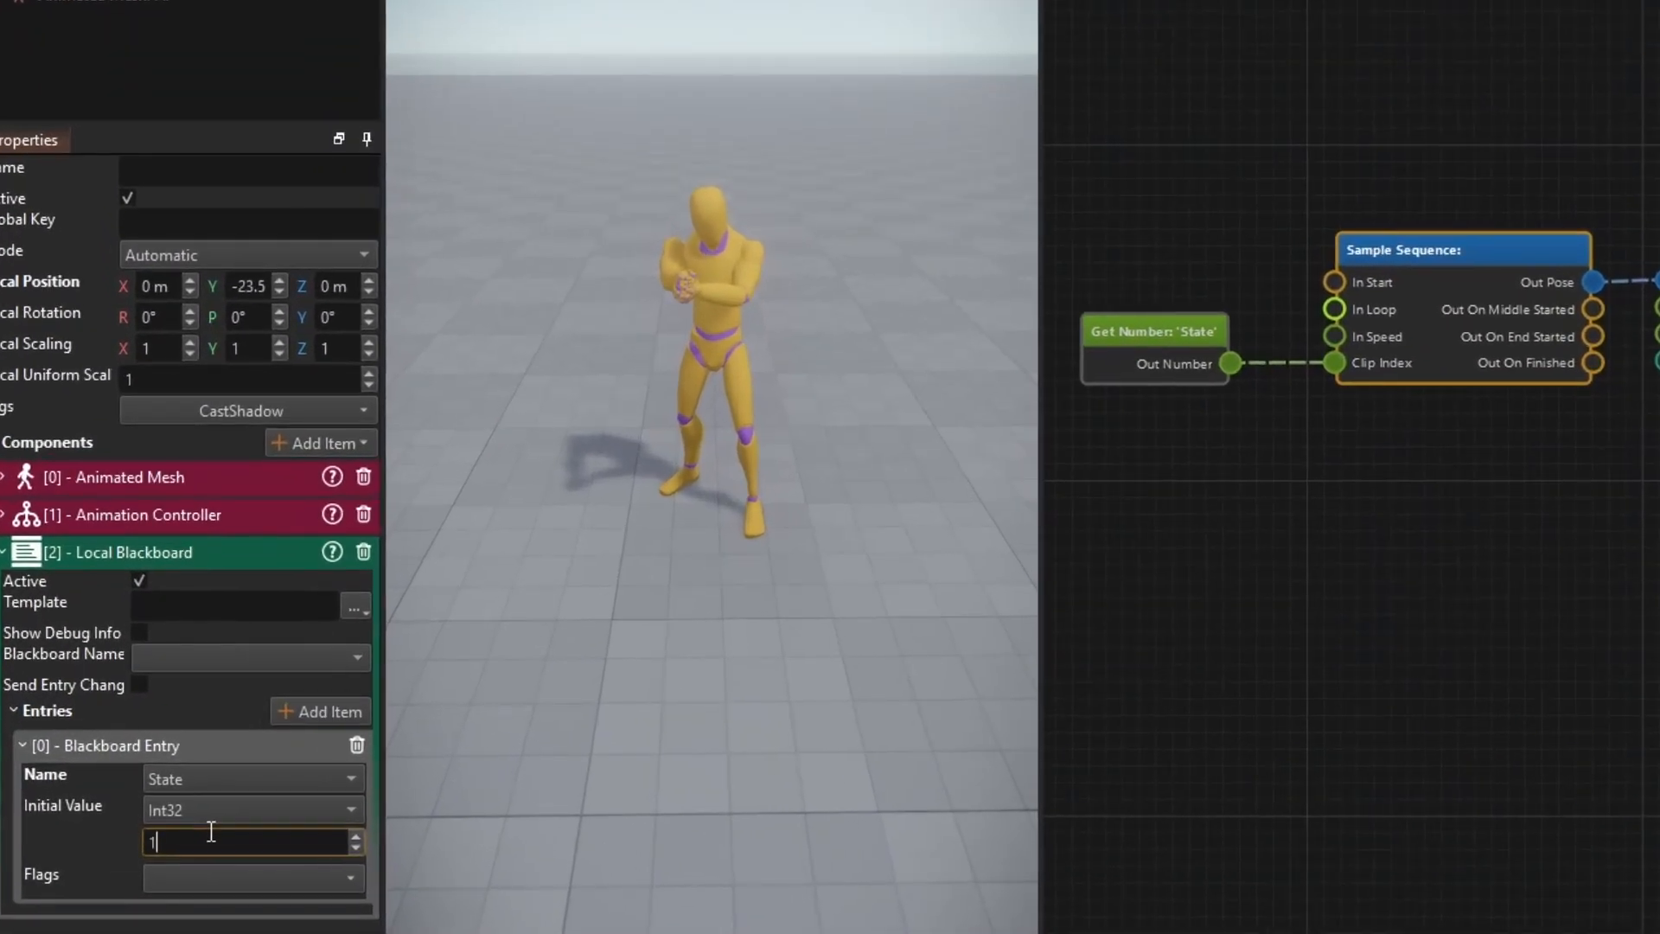
key("Return")
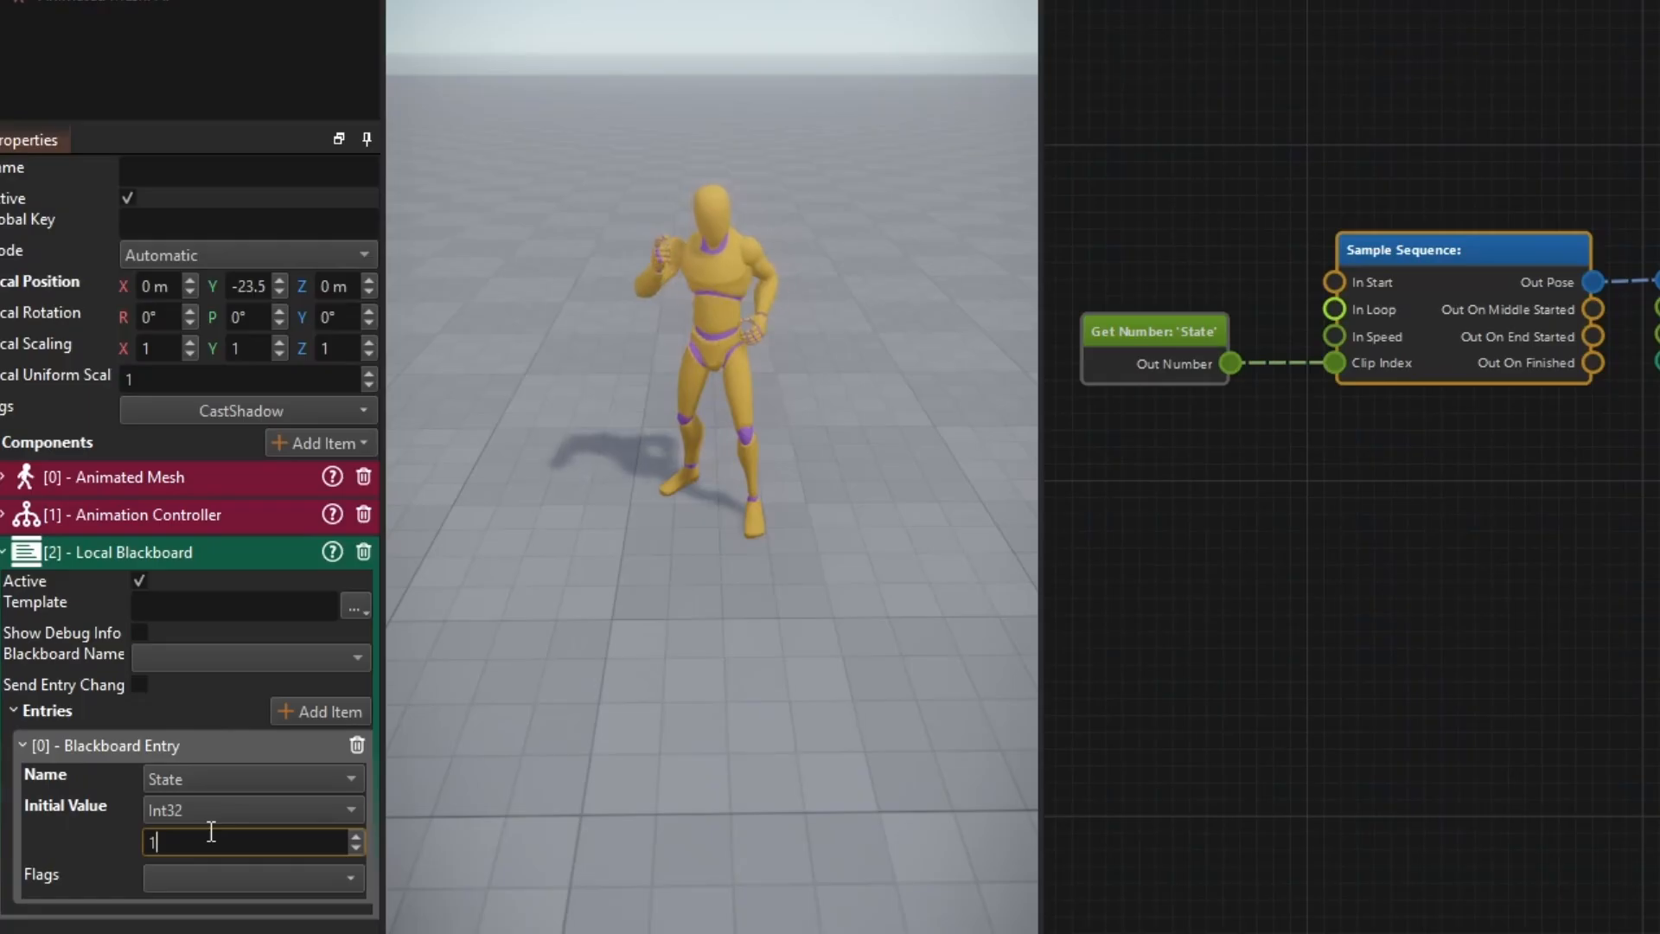
key("BackSpace")
type("2")
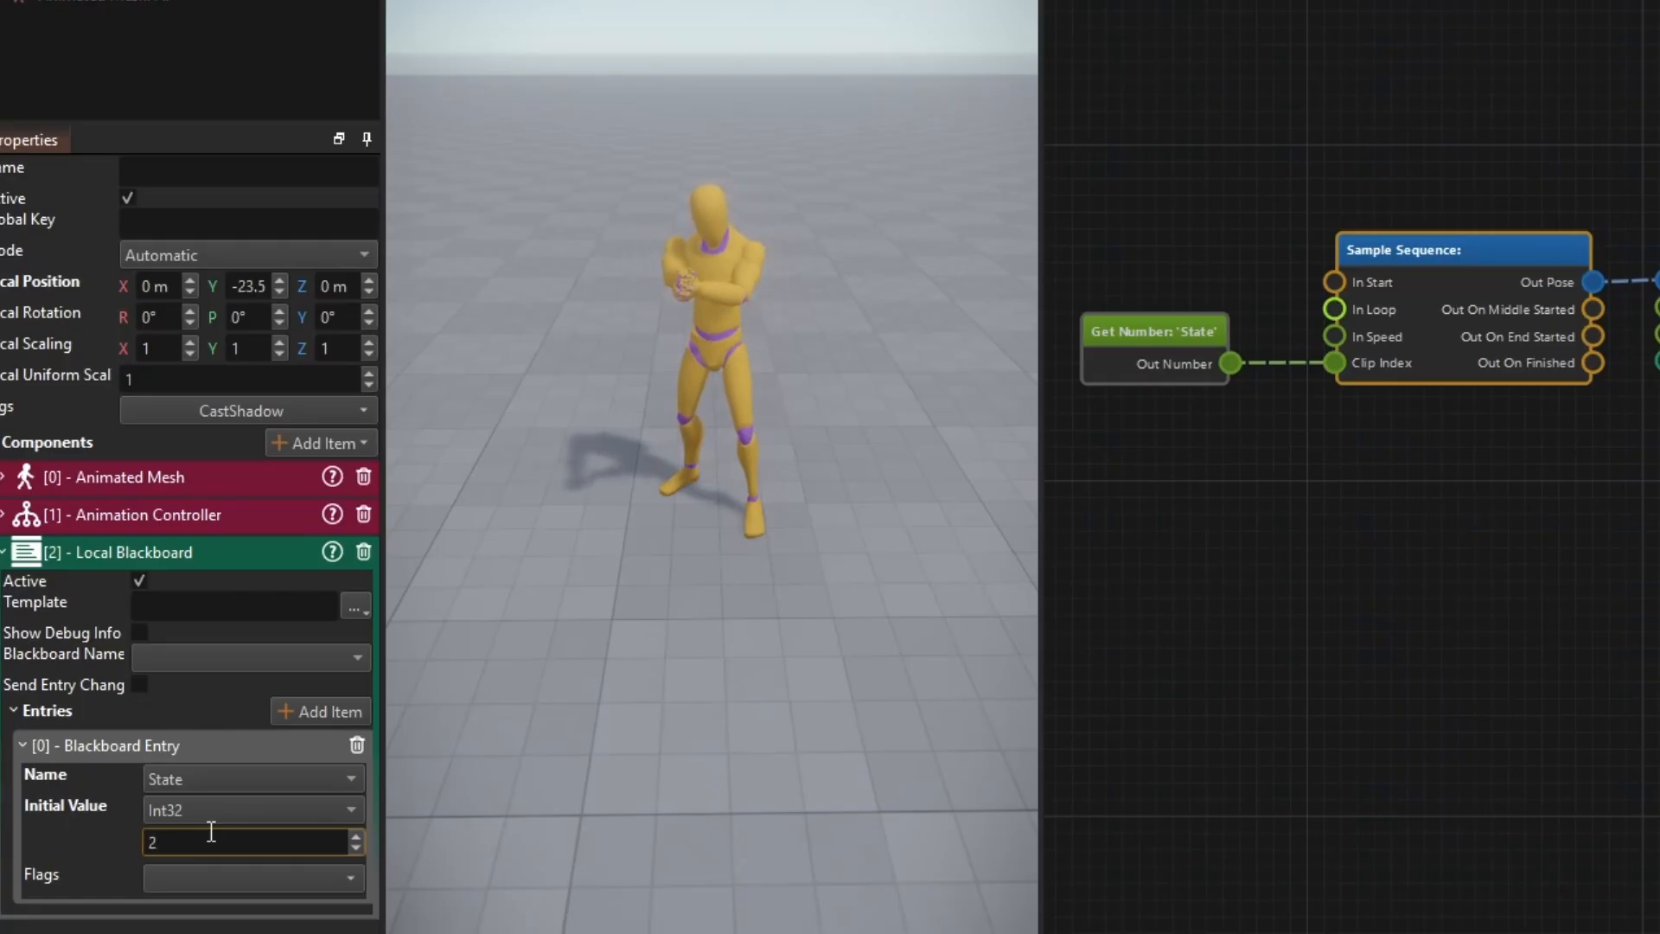
key("BackSpace")
type("01")
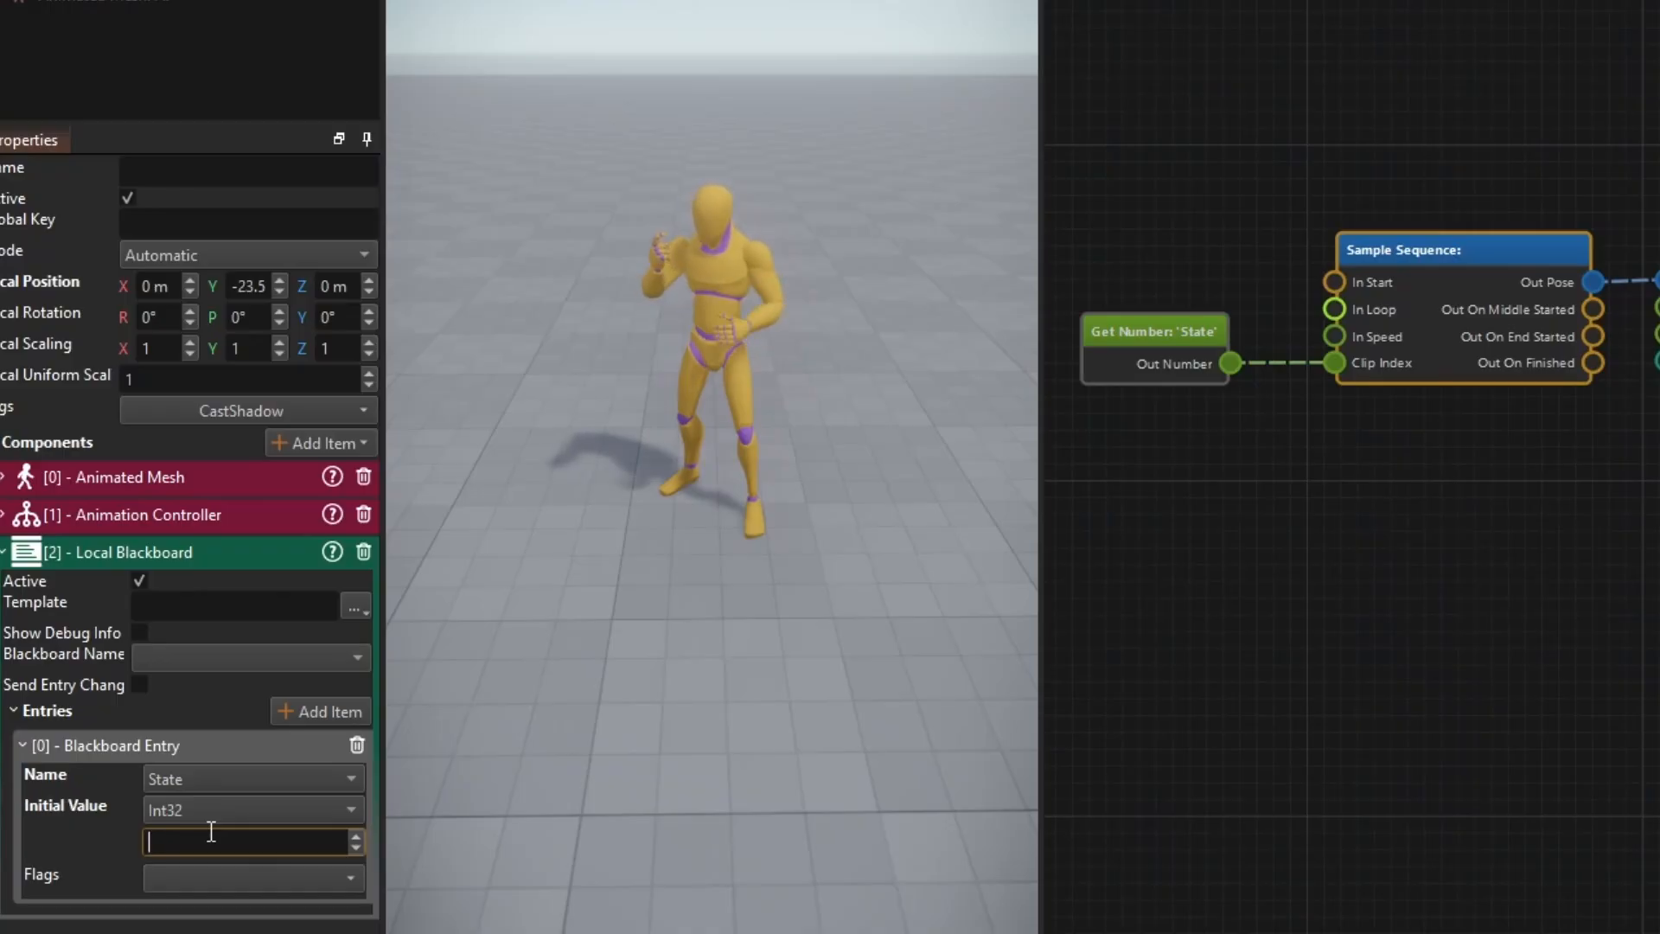
type("1")
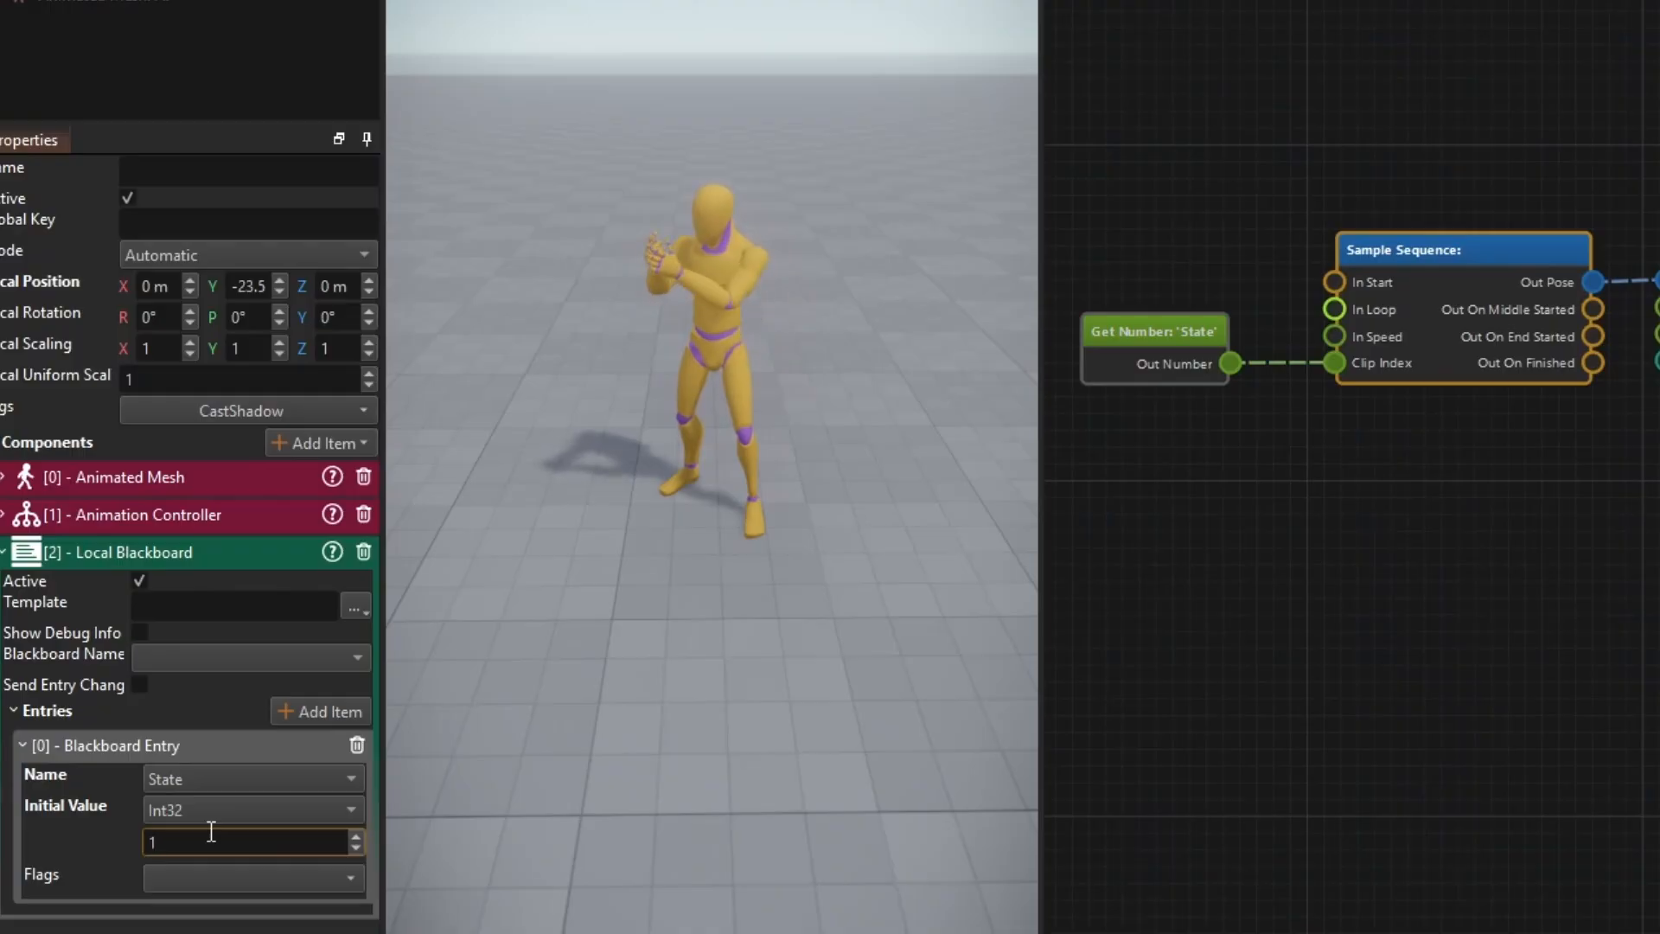
type("2")
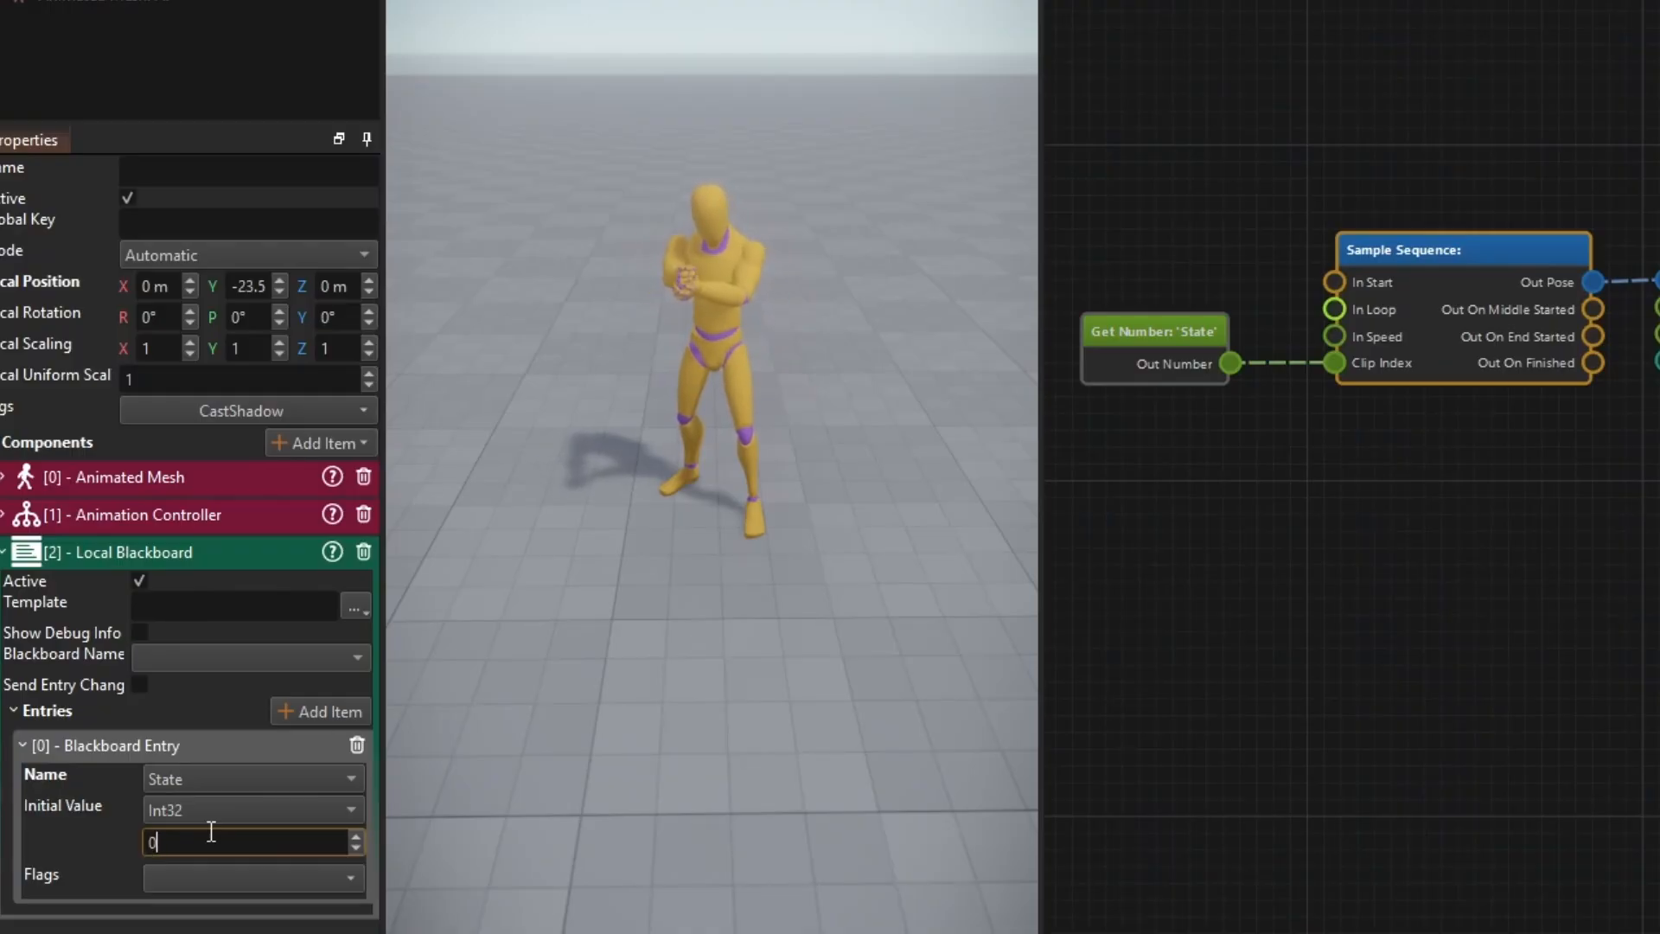
- Run the fifth mesh's State initial value through 1, 2 and 1 again, ending at 0
type("1")
key("BackSpace")
type("2")
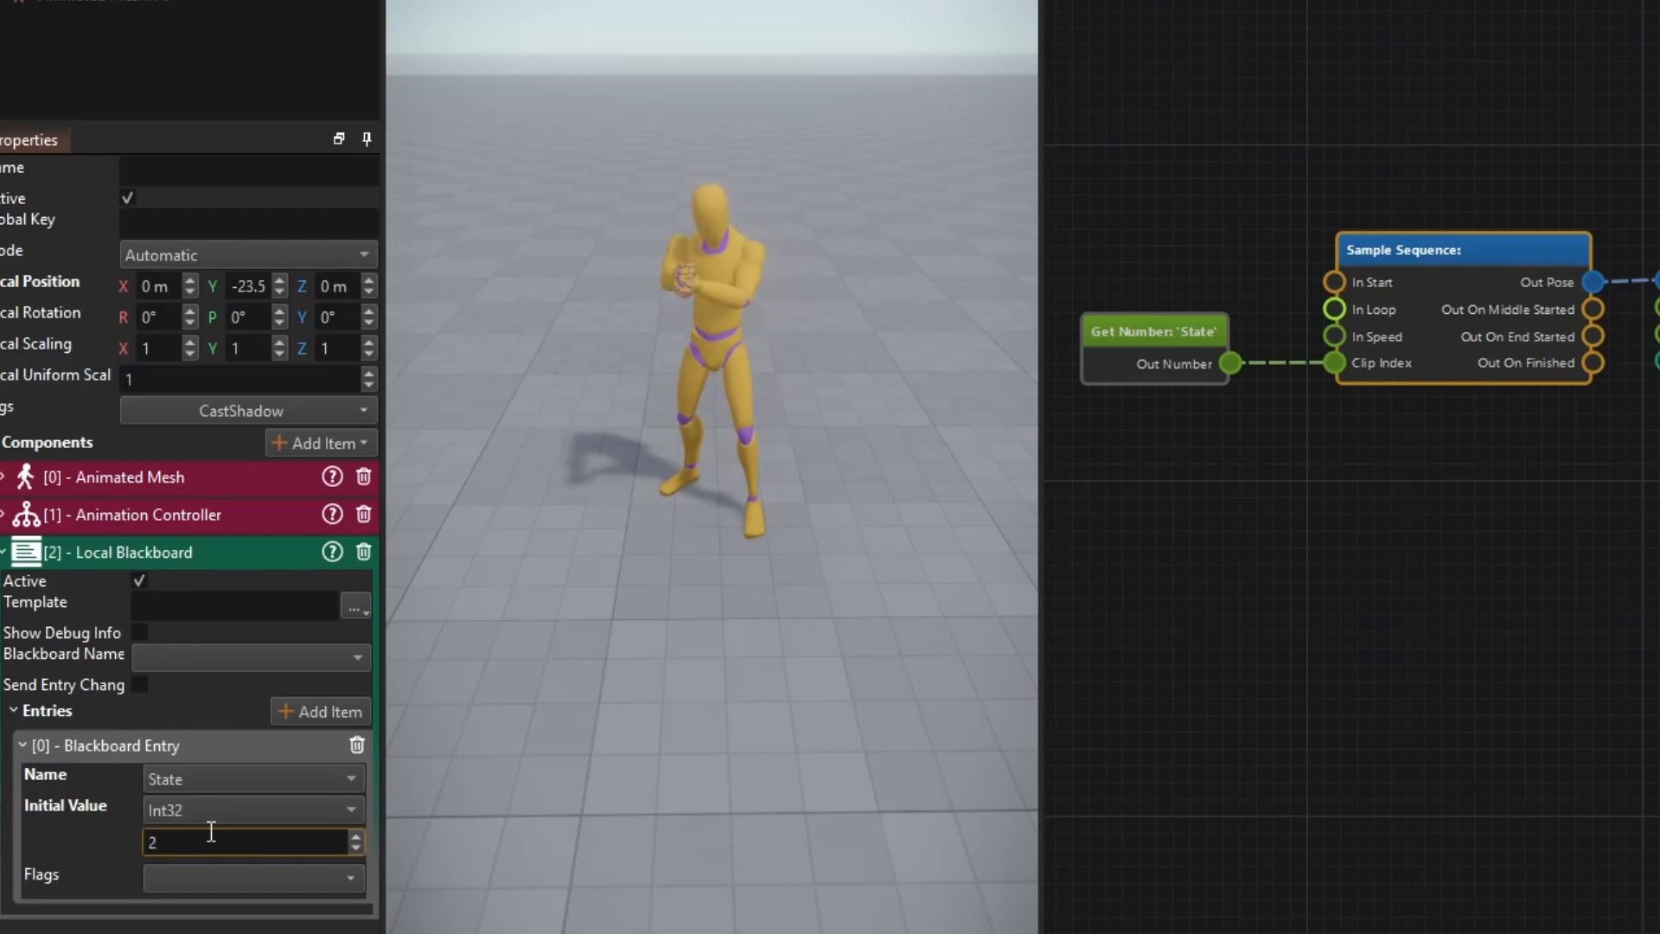
key("BackSpace")
type("1")
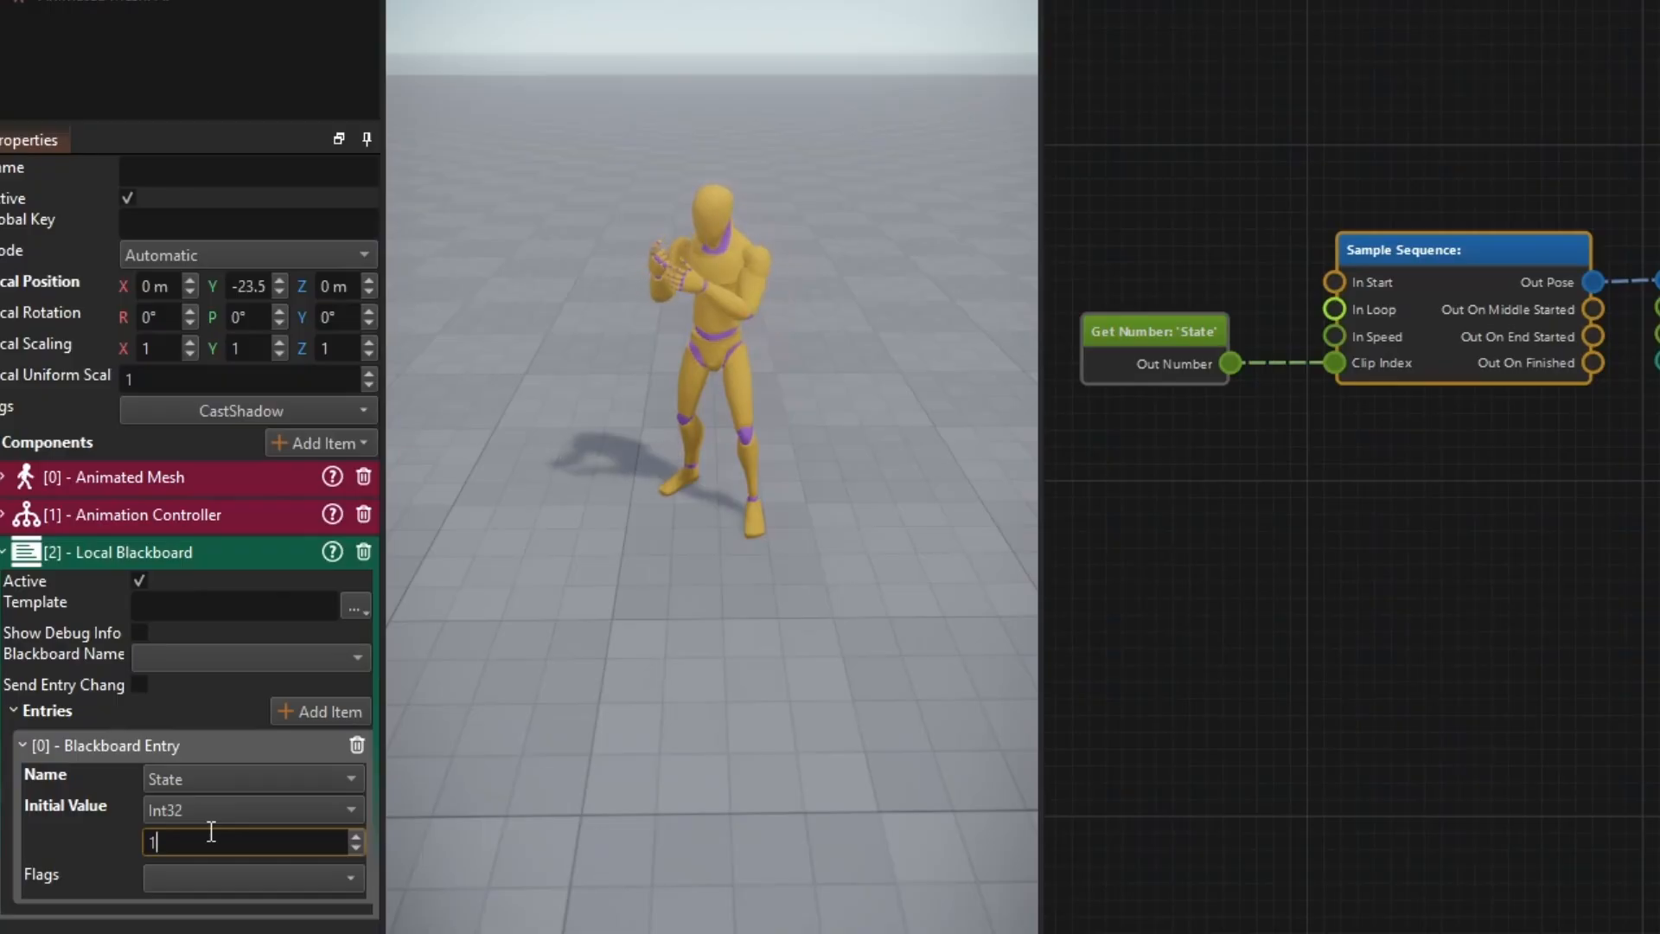
key("BackSpace")
type("0")
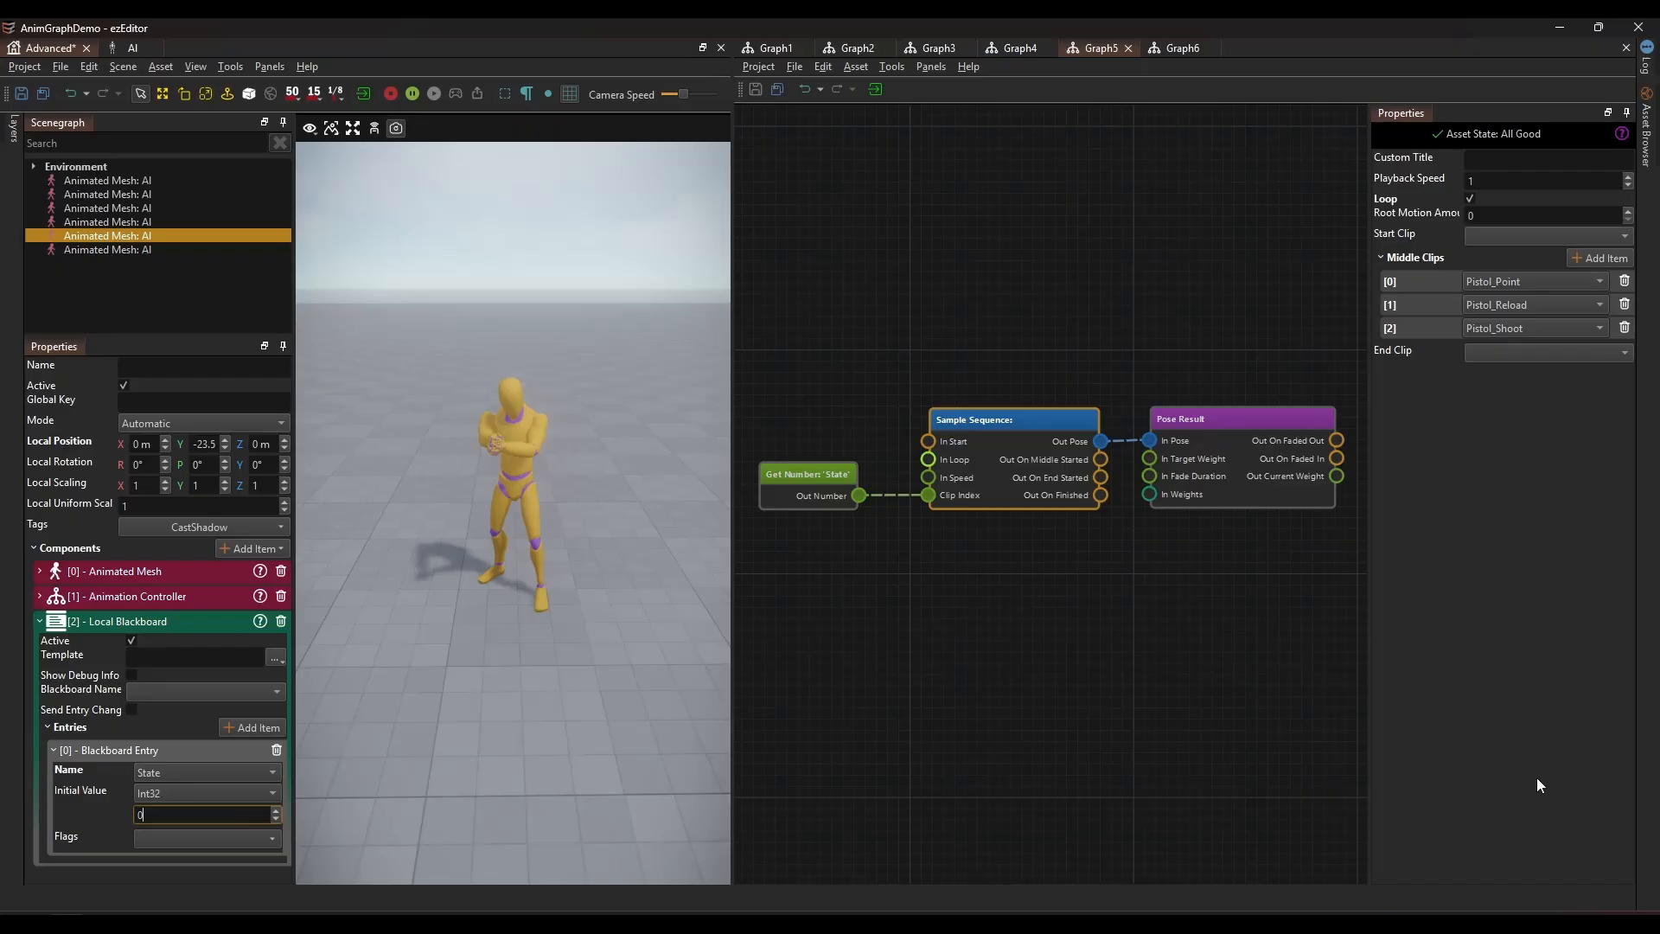
left_click(1537, 778)
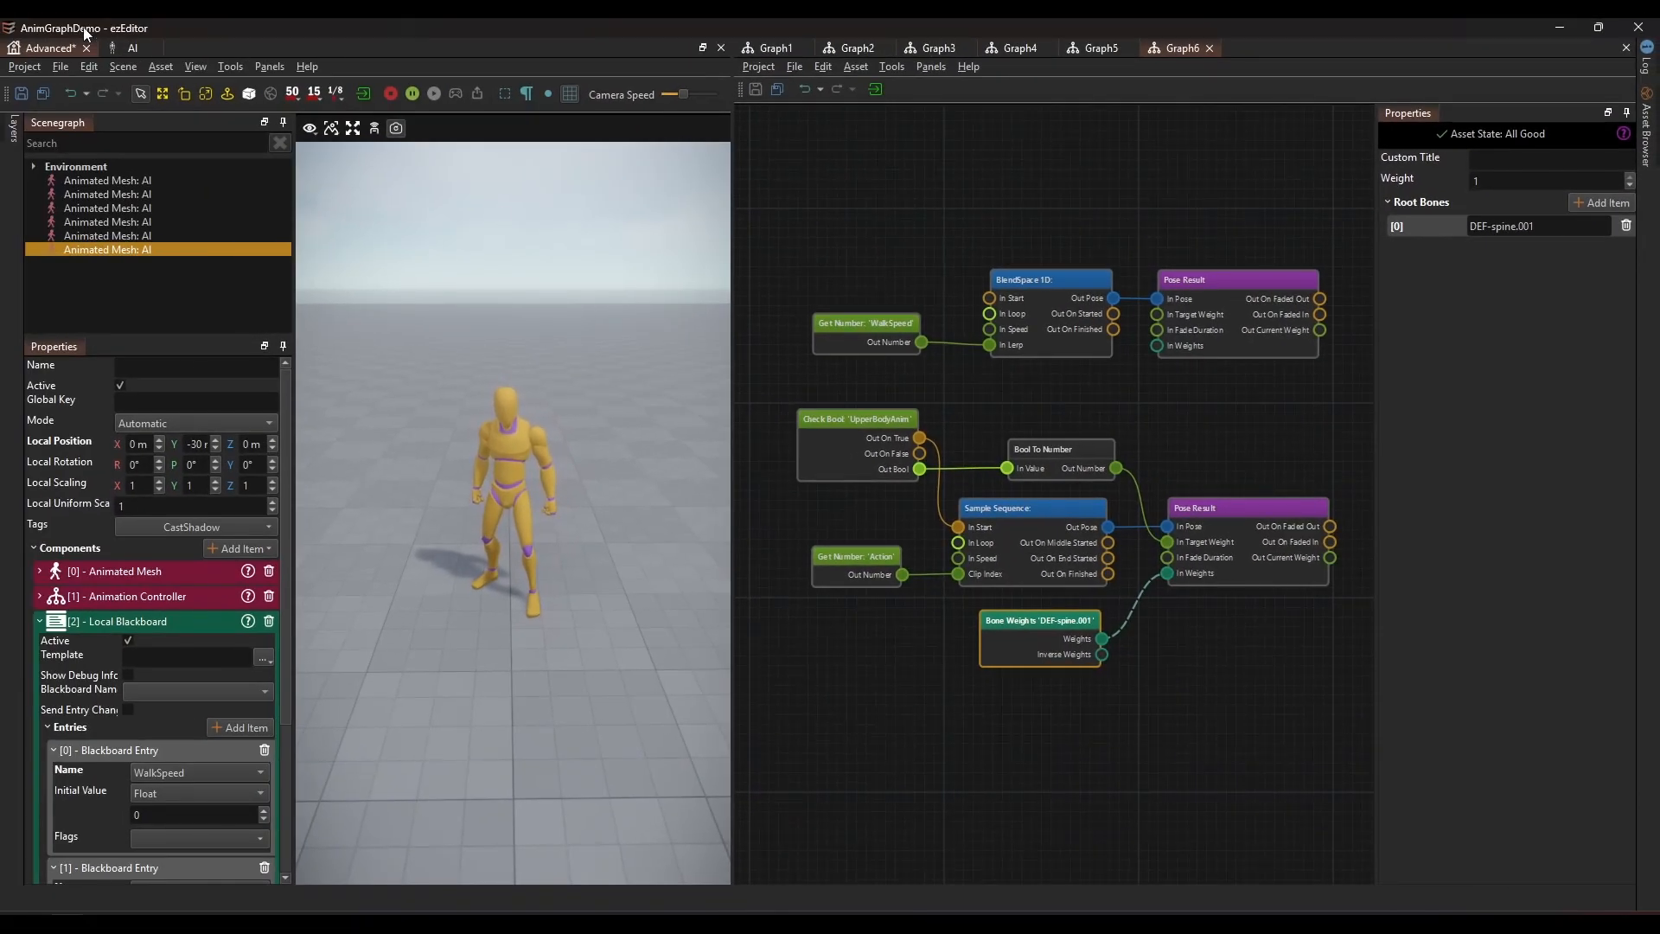
- Raise the sixth mesh's WalkSpeed initial value to about 1.39
left_click(129, 47)
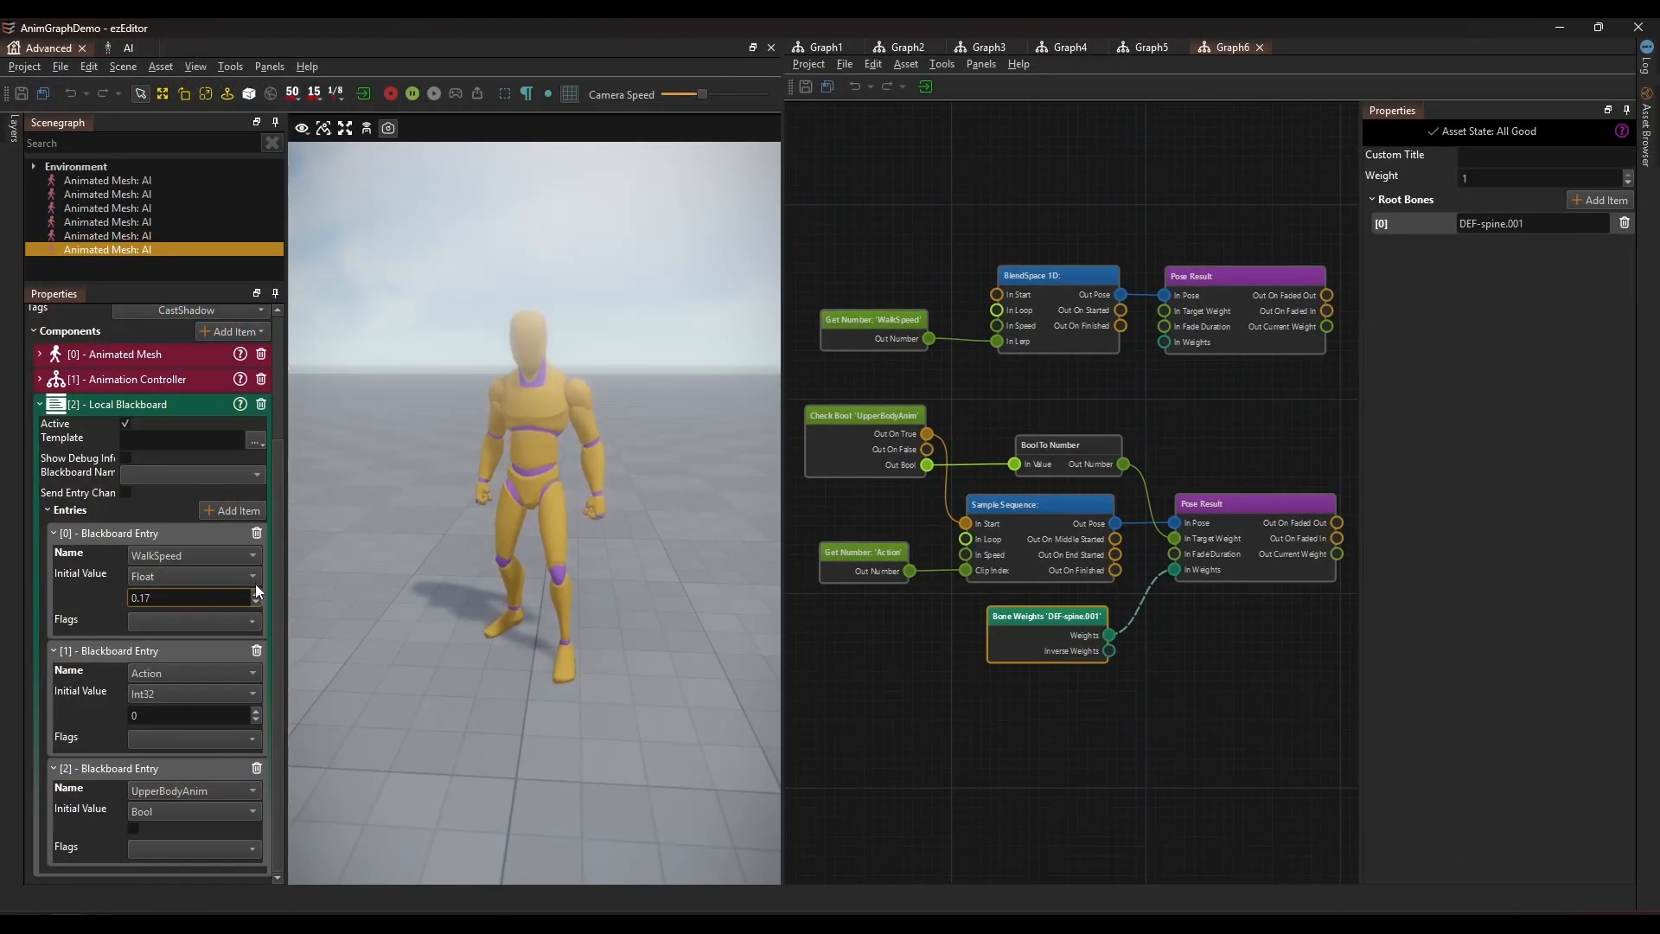
left_click_drag(256, 588, 267, 479)
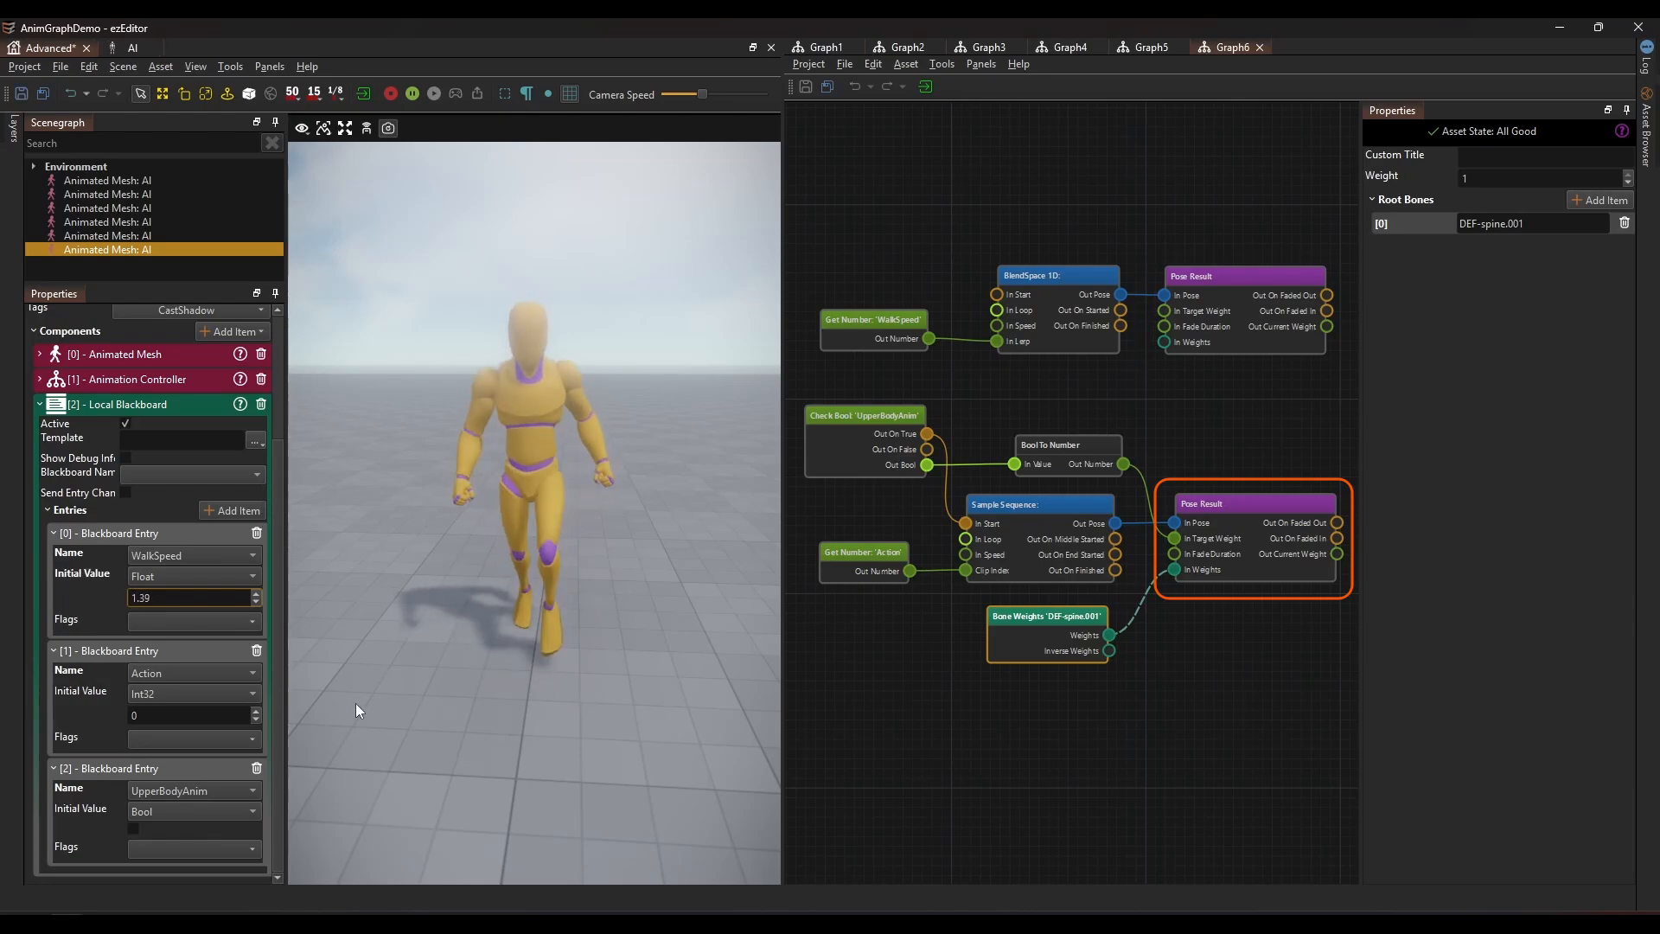
- Enable the sixth mesh's UpperBodyAnim entry and set its Action initial value to 1
left_click(132, 828)
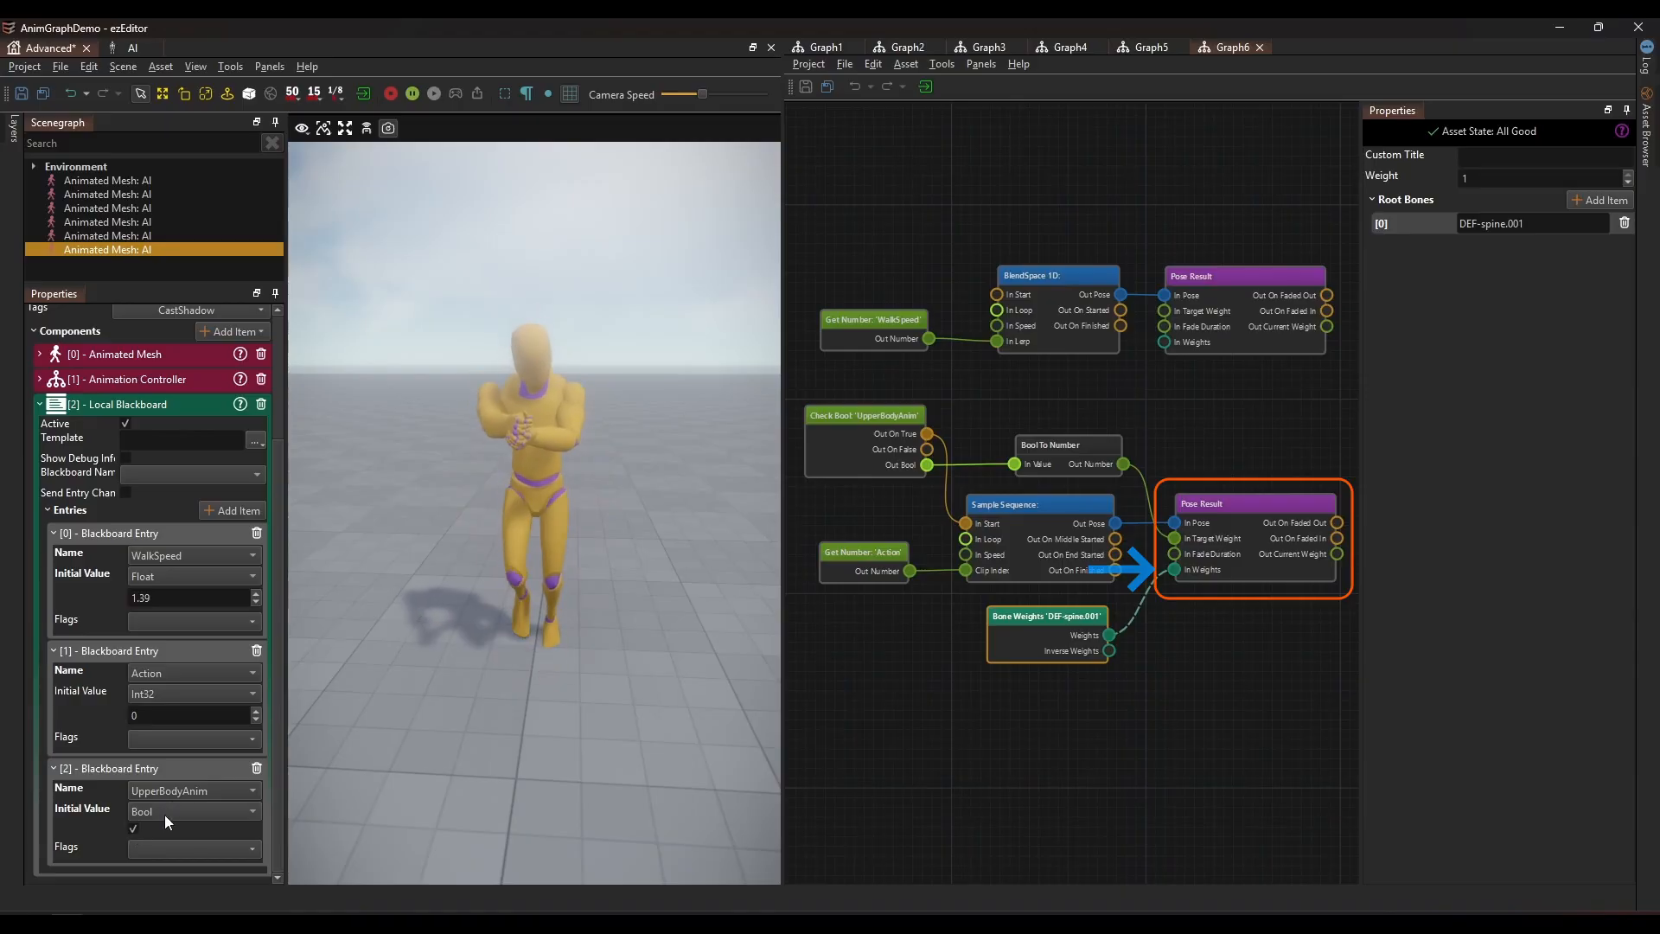
double_click(188, 711)
type("1")
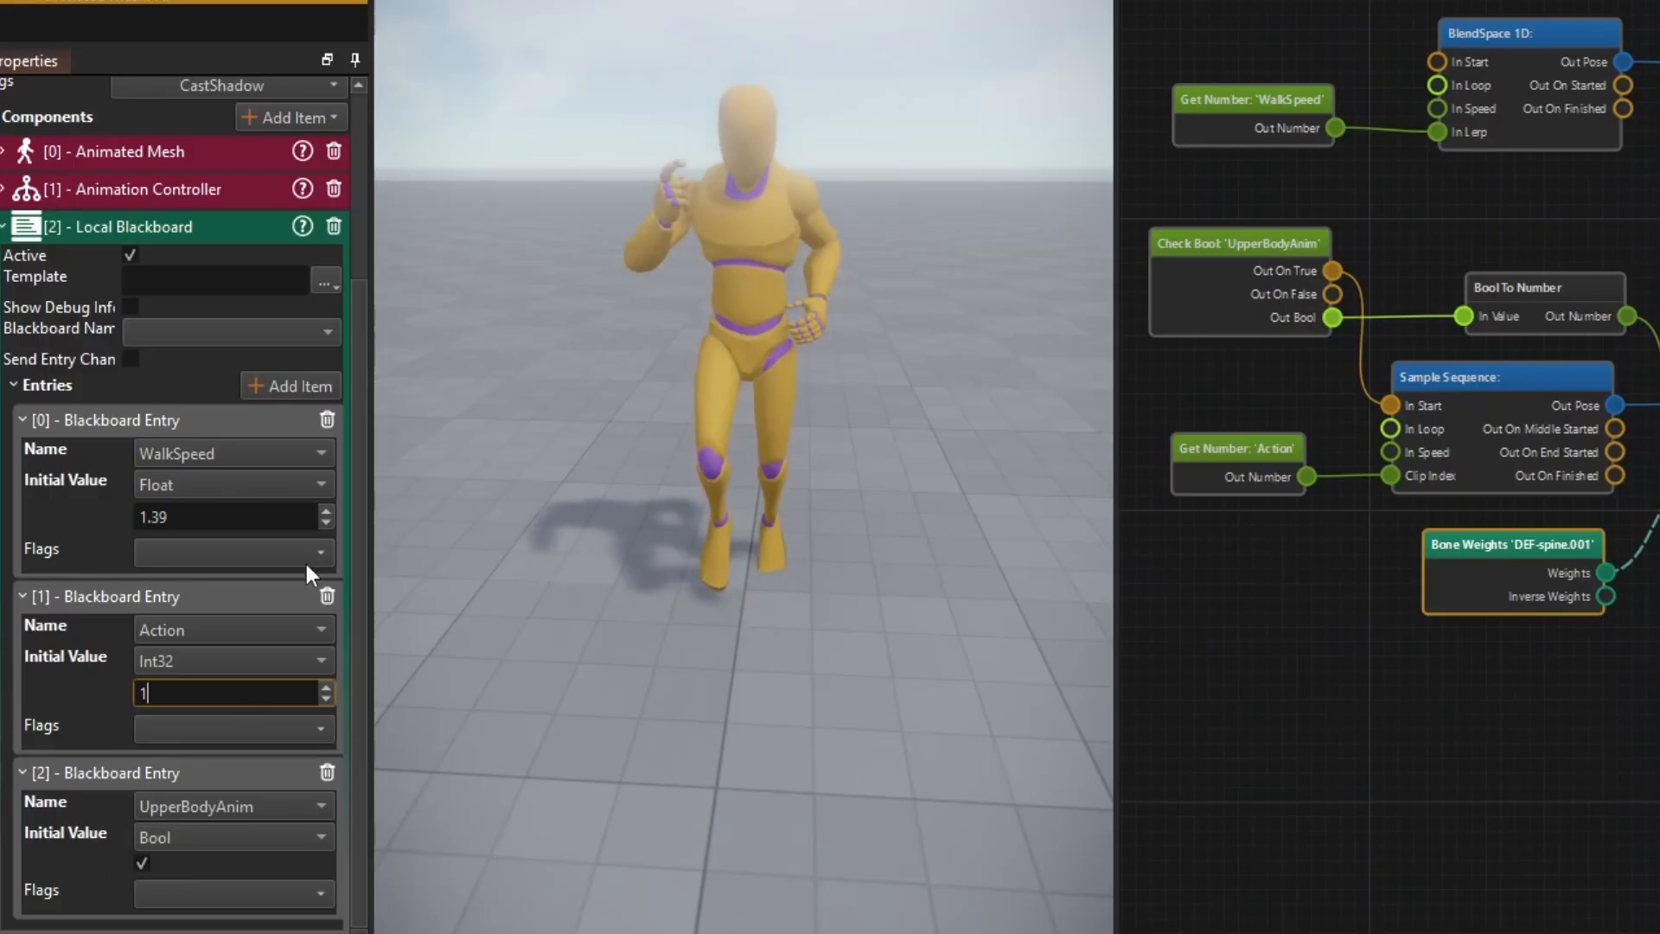
- Lower the sixth mesh's WalkSpeed to about 0.15 and disable UpperBodyAnim, then raise WalkSpeed to about 2.73 and re-enable UpperBodyAnim
left_click_drag(330, 510, 313, 583)
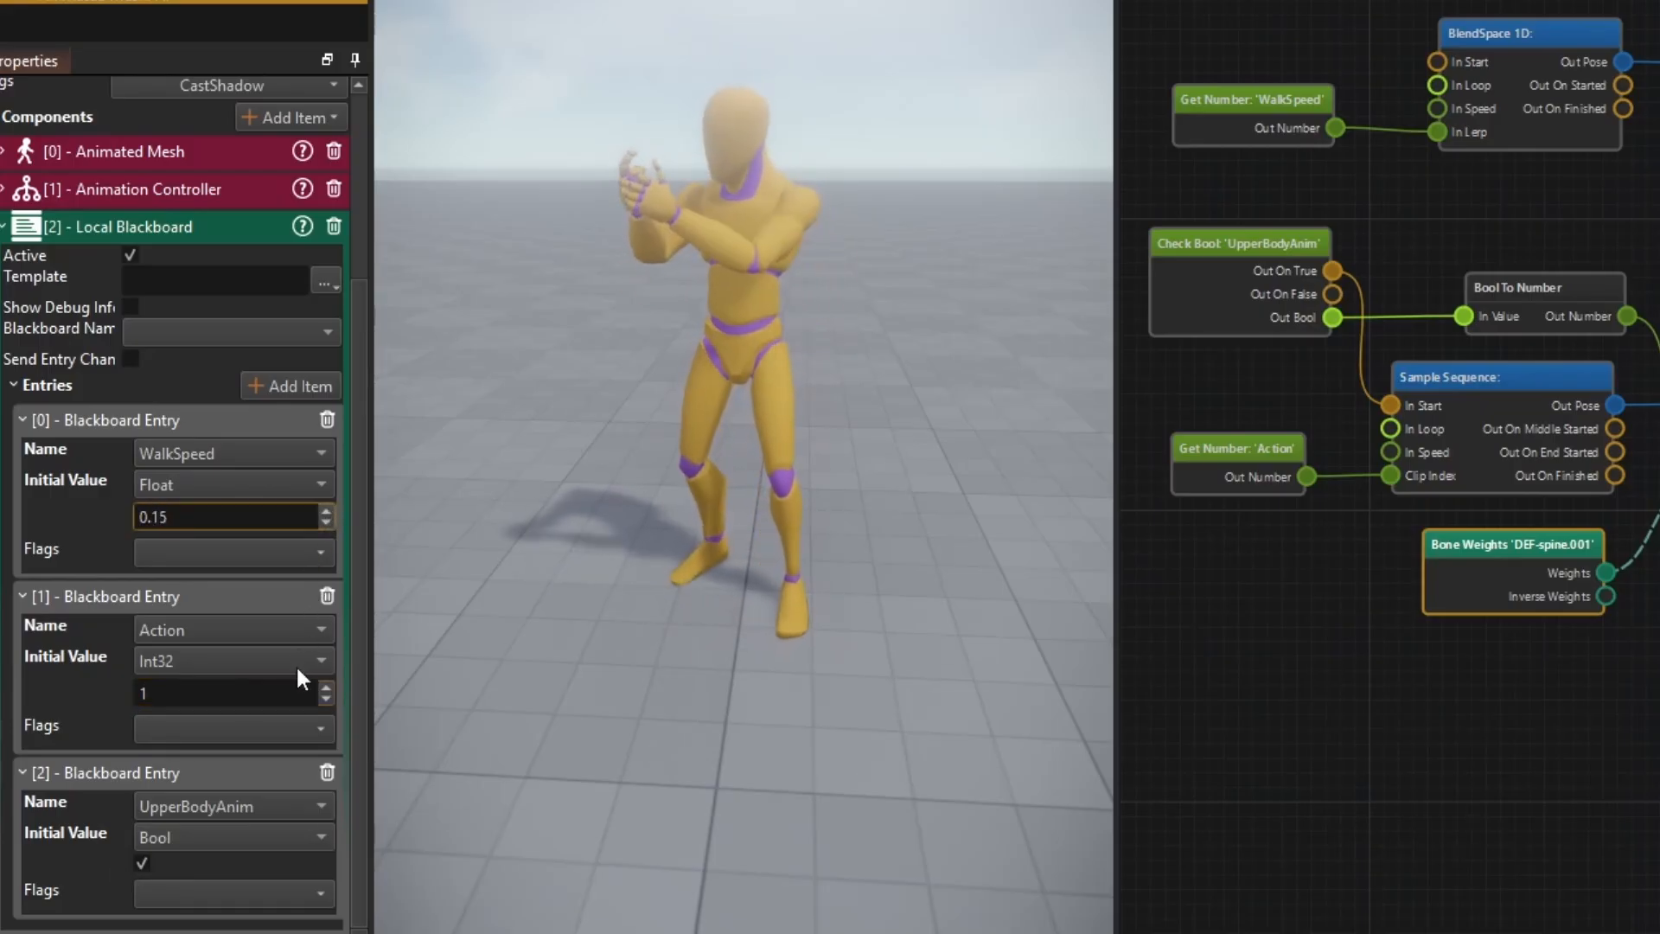
left_click(143, 862)
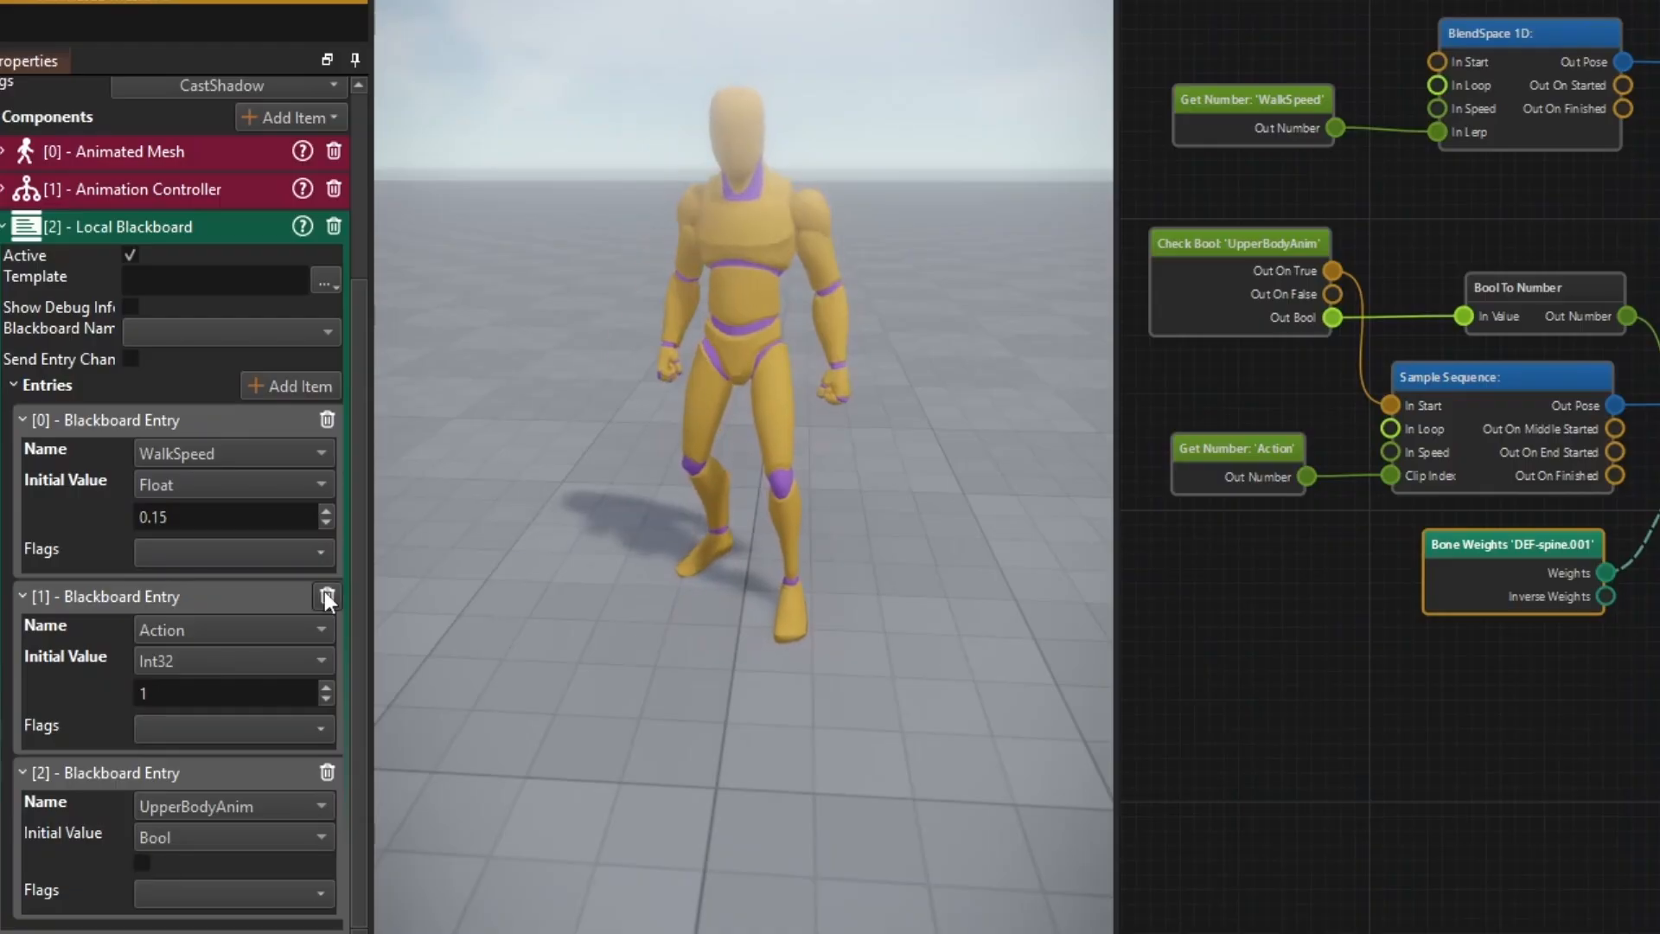
left_click_drag(325, 519, 257, 440)
left_click(142, 859)
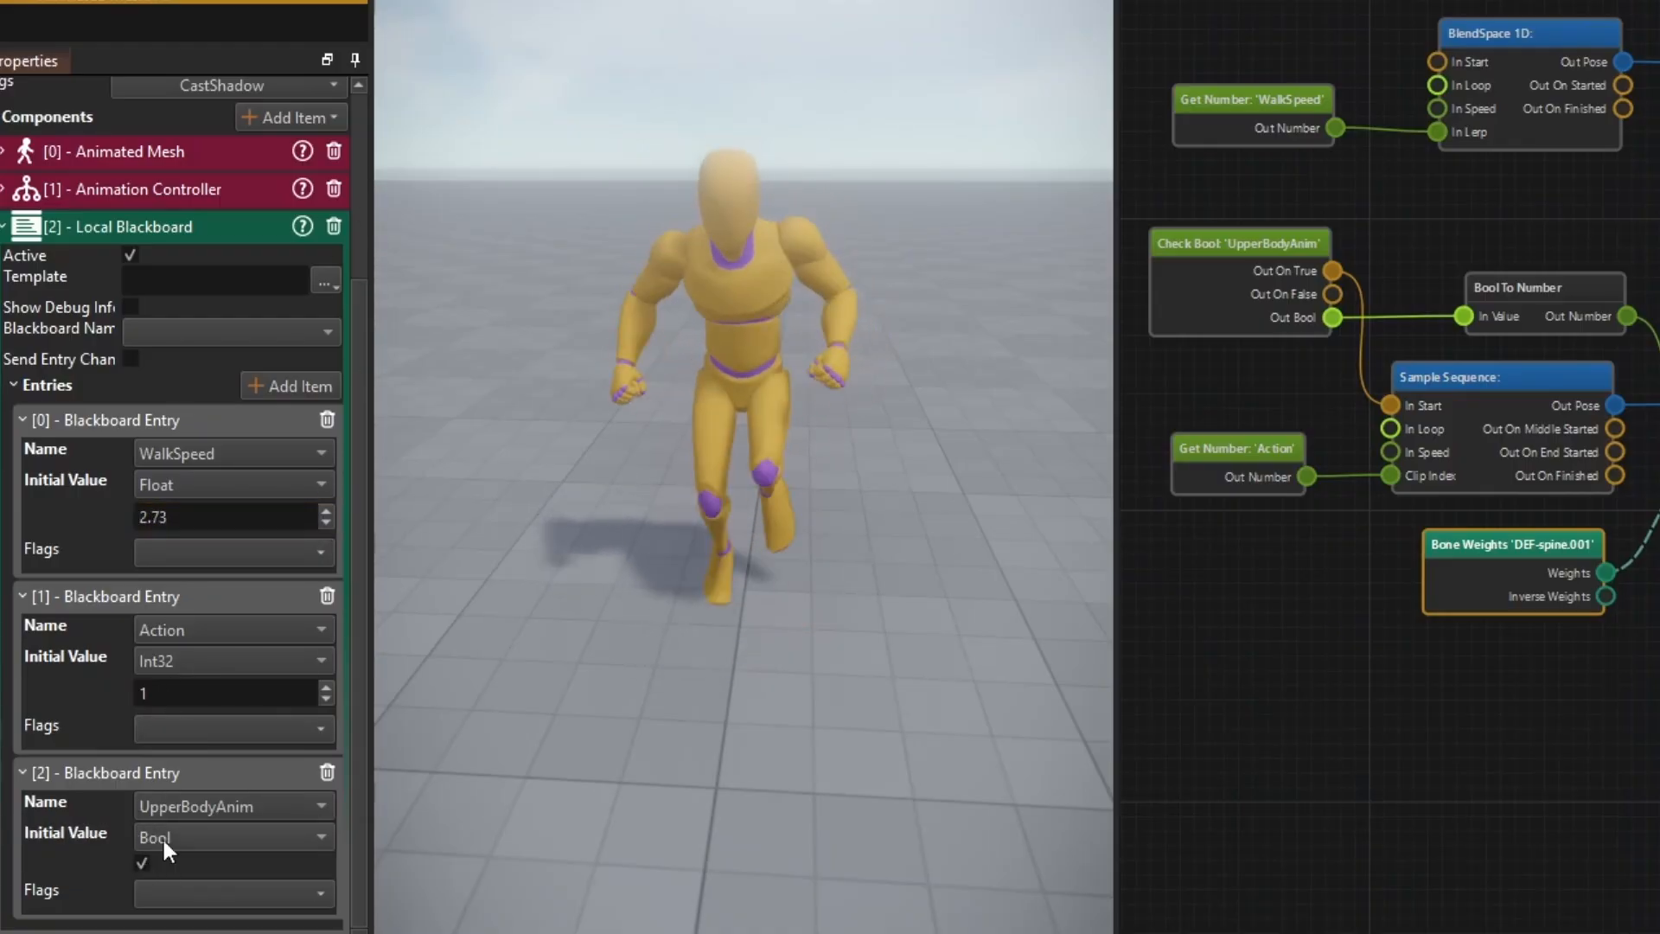
- Set the sixth mesh's Action initial value to 2, followed by 0
left_click(203, 693)
type("2")
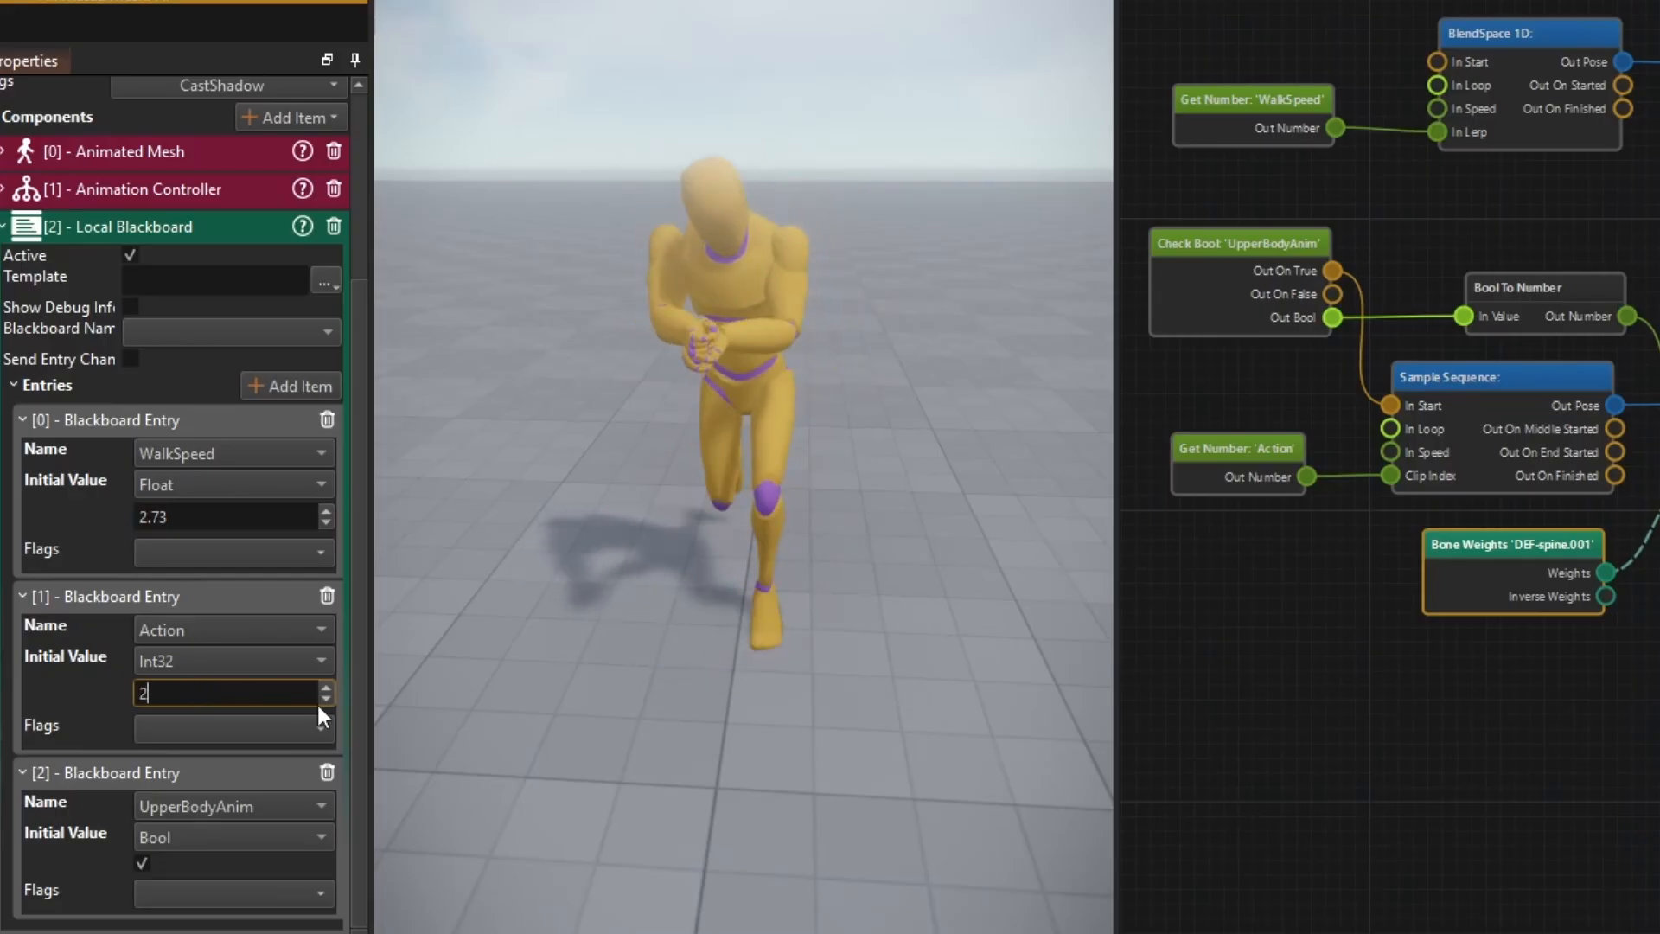
key("BackSpace")
type("0")
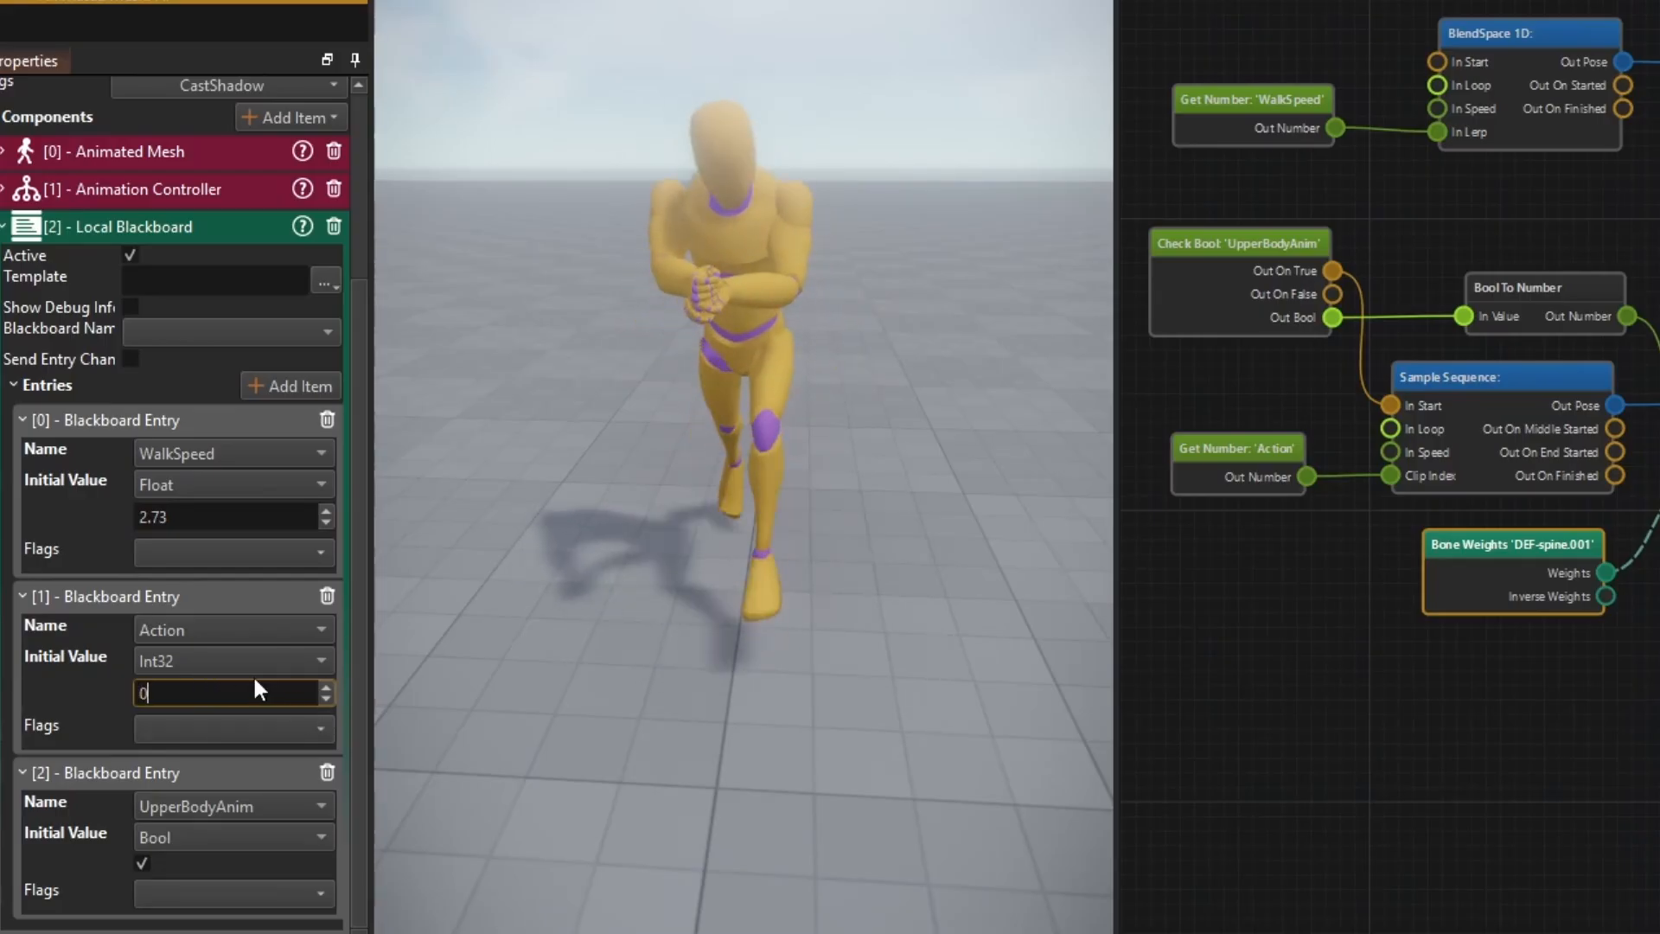
- Toggle the sixth mesh's UpperBodyAnim off and on, lower WalkSpeed to about 1.18, and disable UpperBodyAnim again
left_click(141, 863)
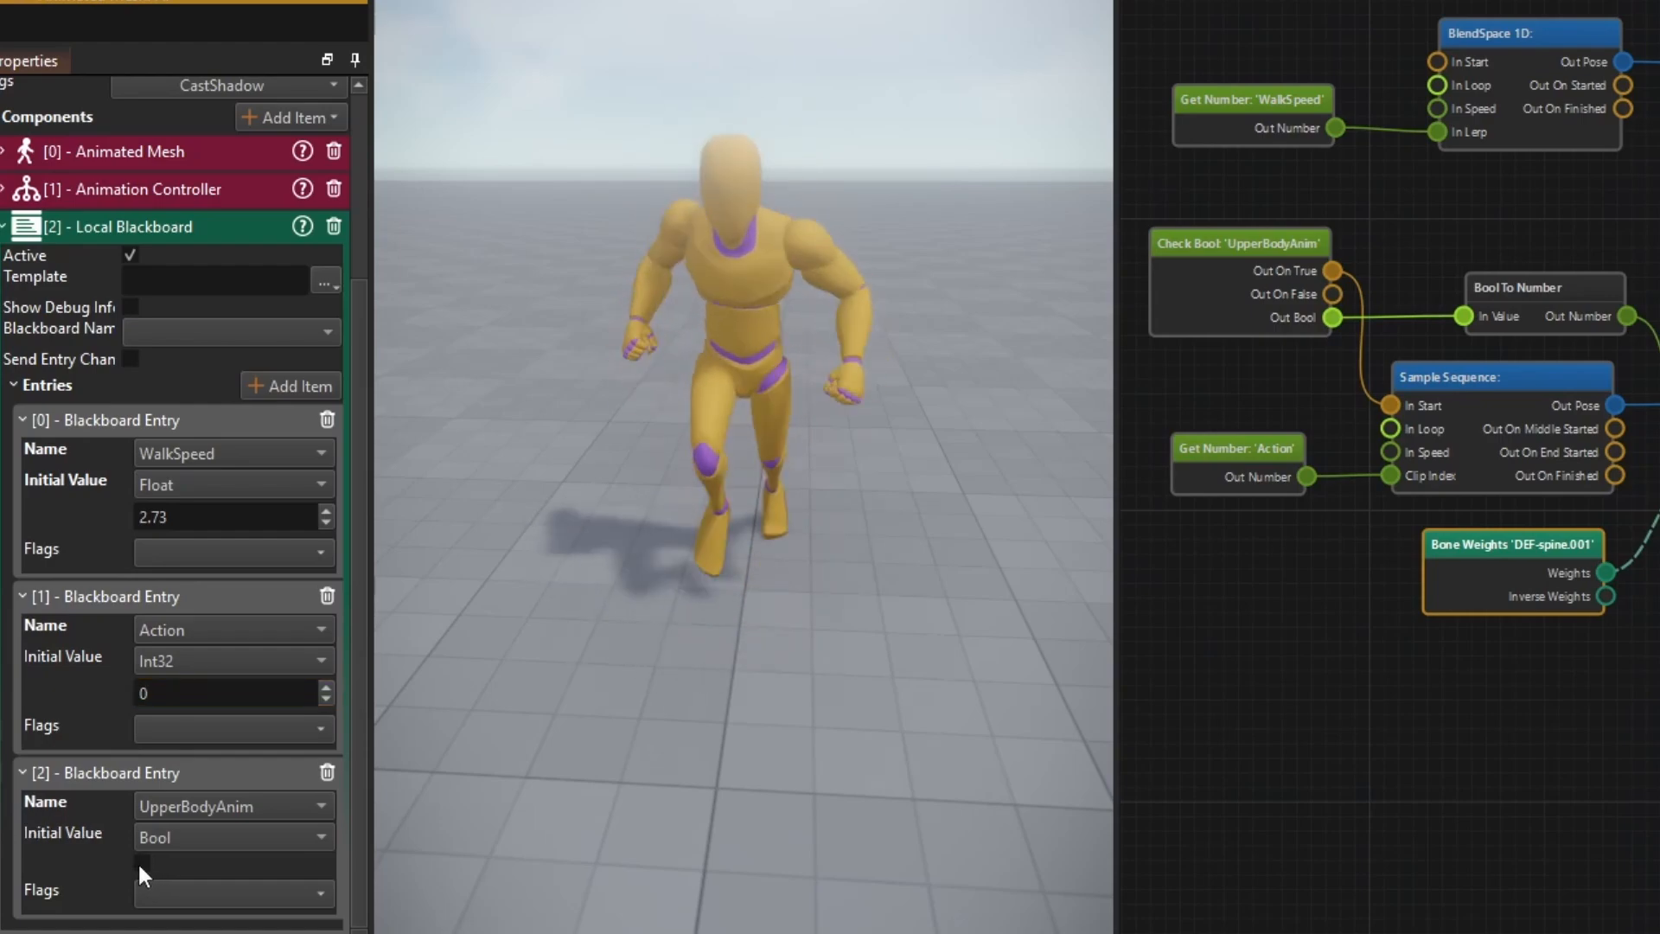
left_click(141, 863)
left_click_drag(327, 520, 346, 717)
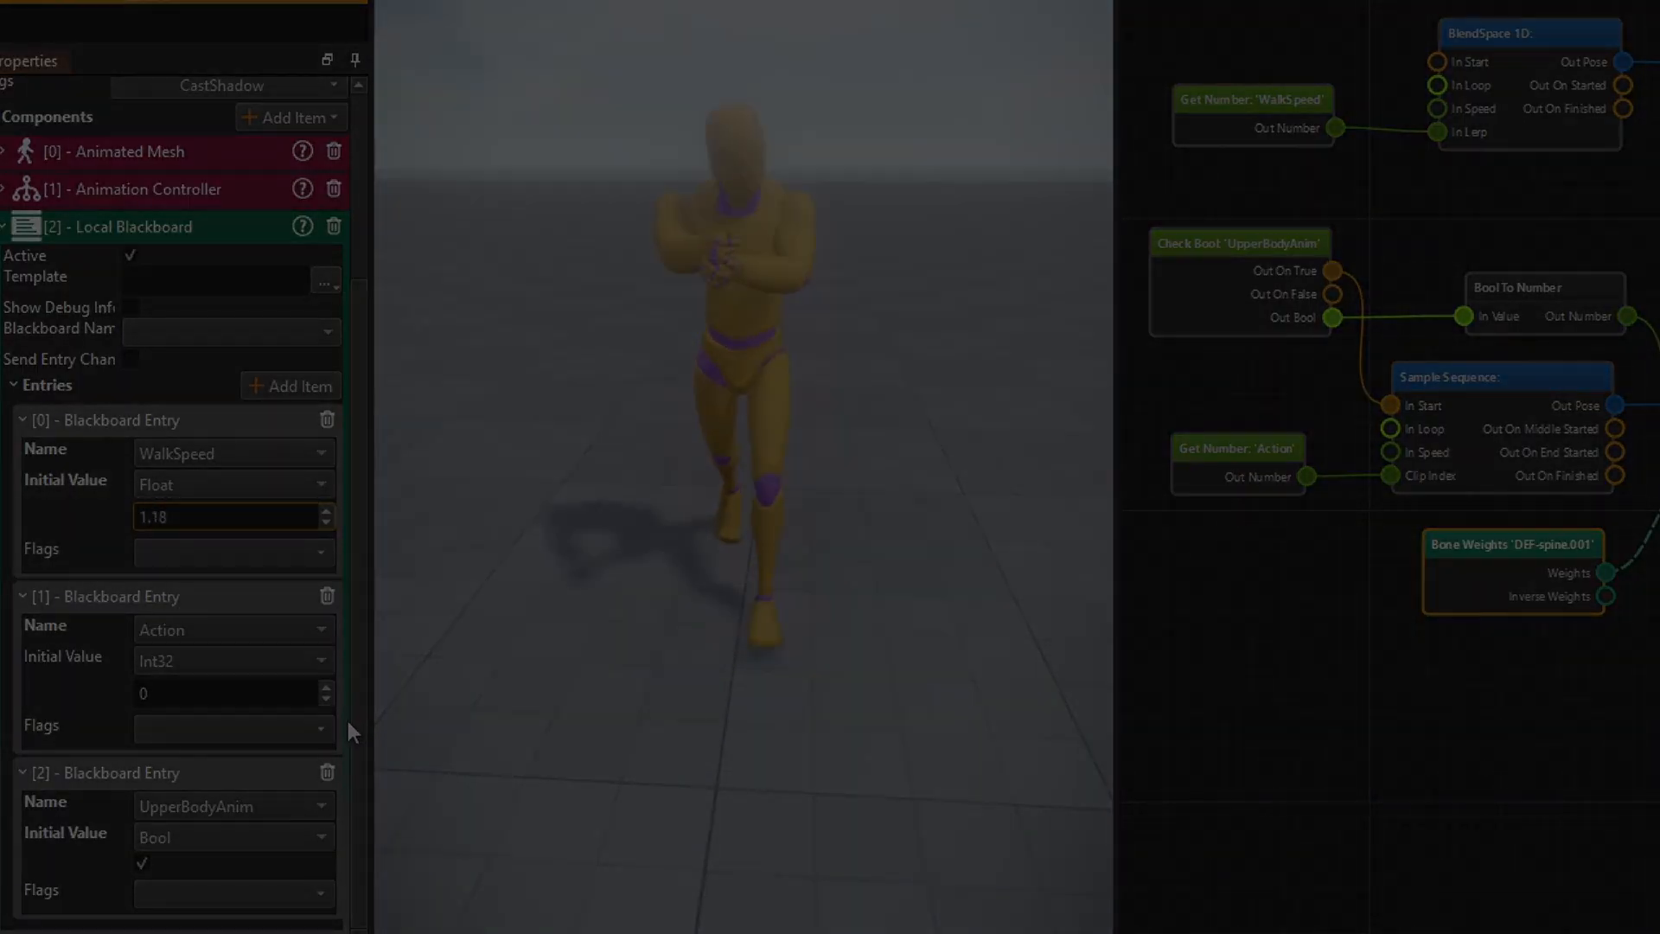
left_click(141, 861)
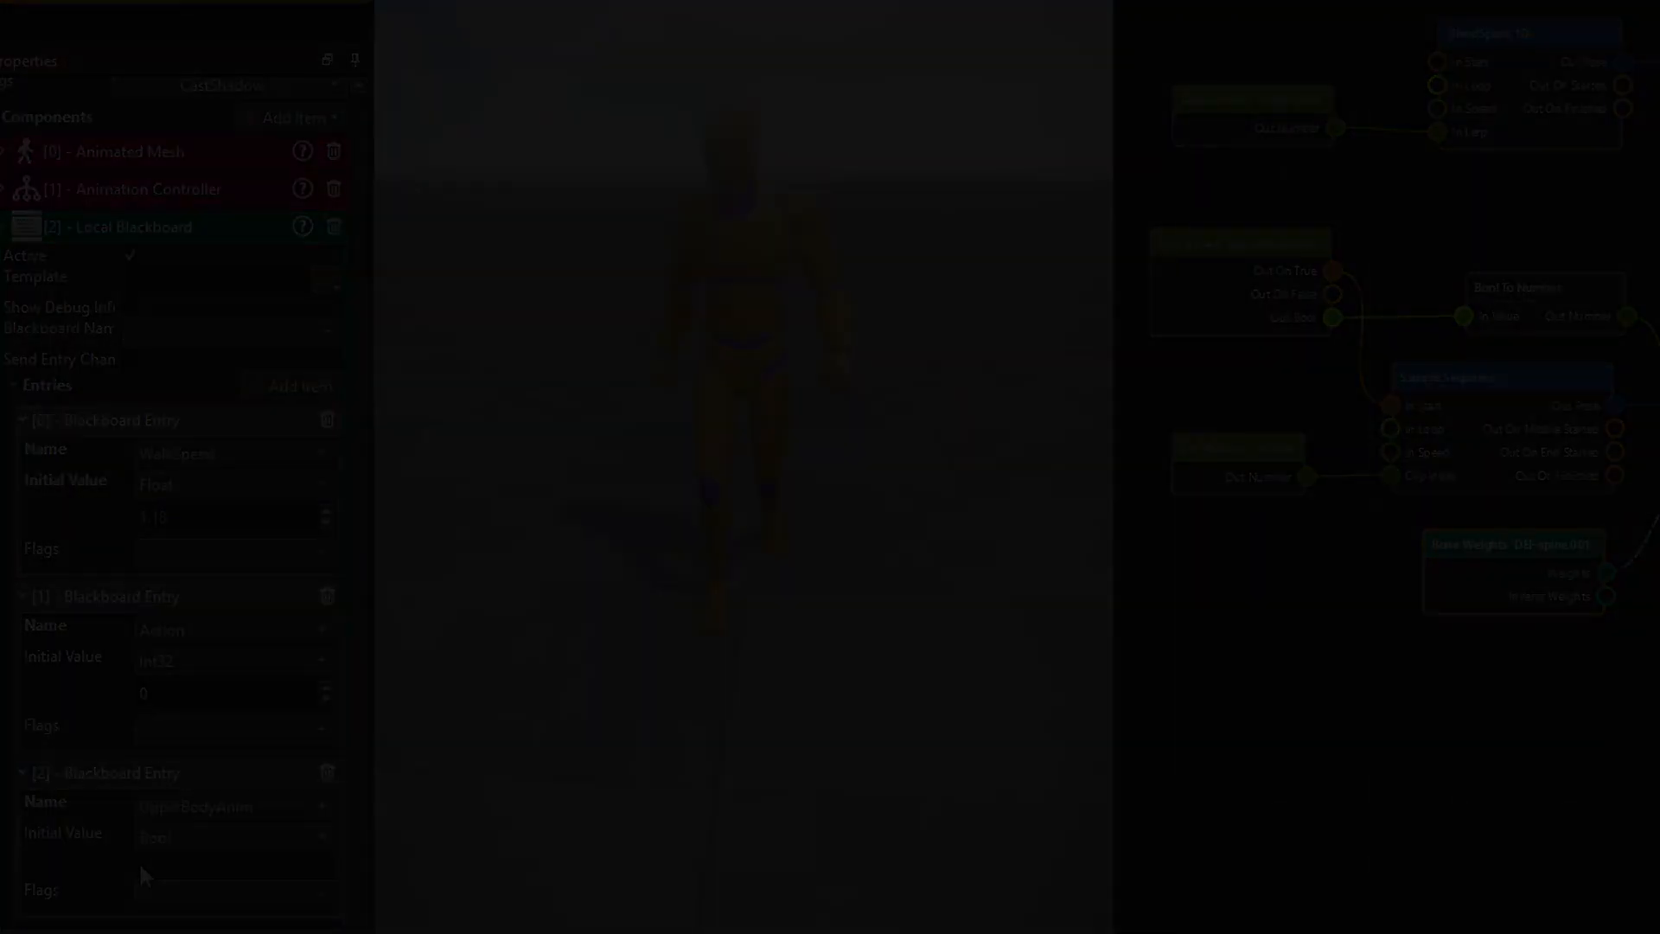